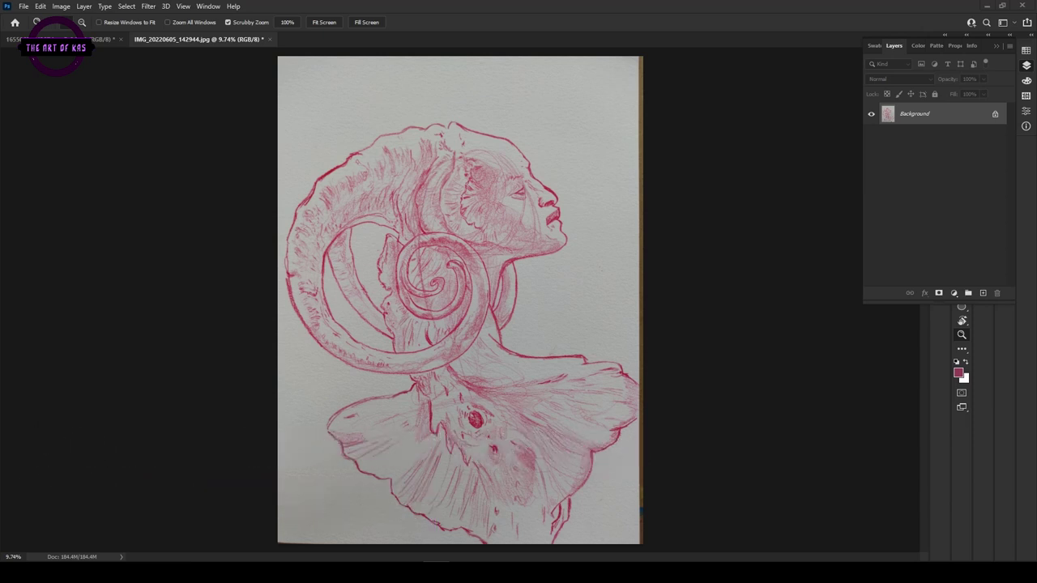
- Convert the Background of the horned-figure drawing IMG_20220605_142944.jpg to a regular layer and hide it beneath a duplicate
left_click(95, 38)
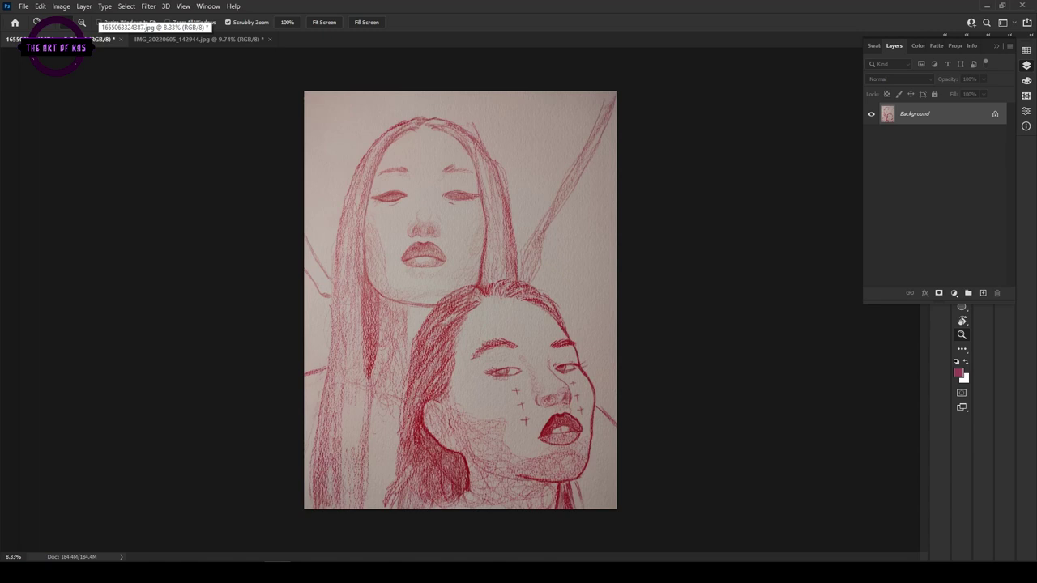
left_click(224, 39)
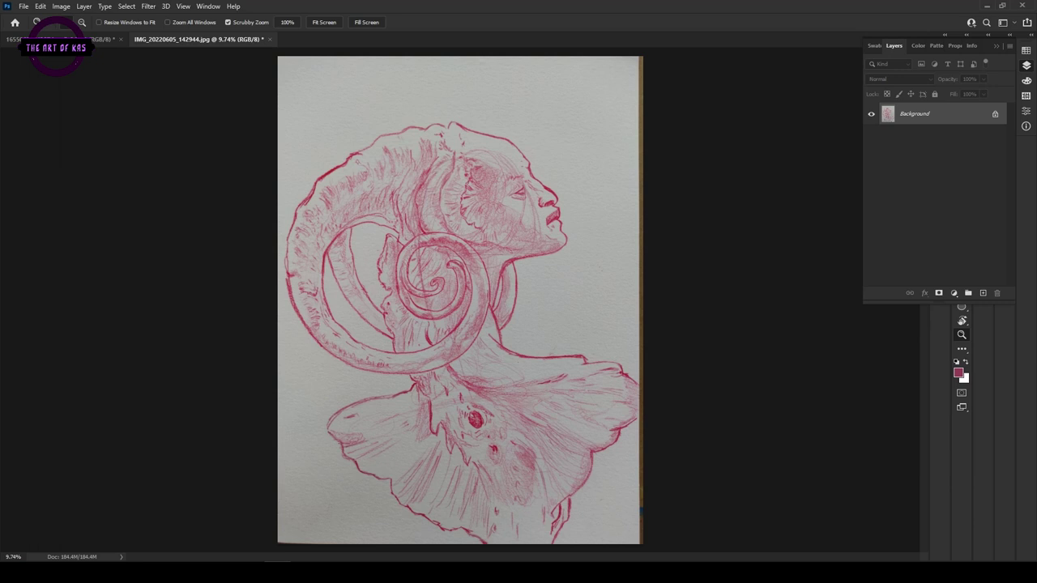
right_click(931, 114)
left_click(967, 134)
right_click(931, 117)
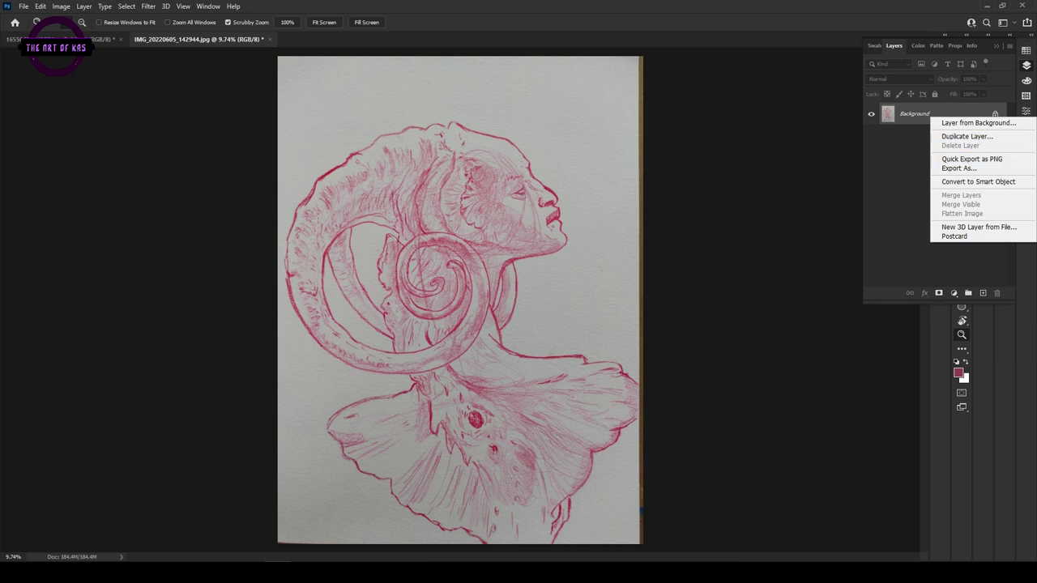
left_click(978, 122)
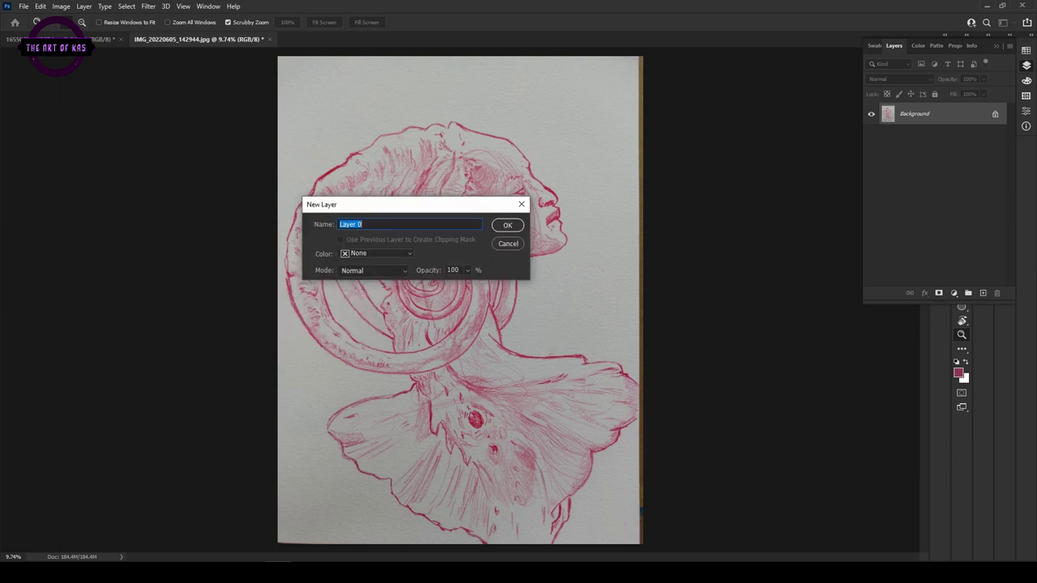
key("Return")
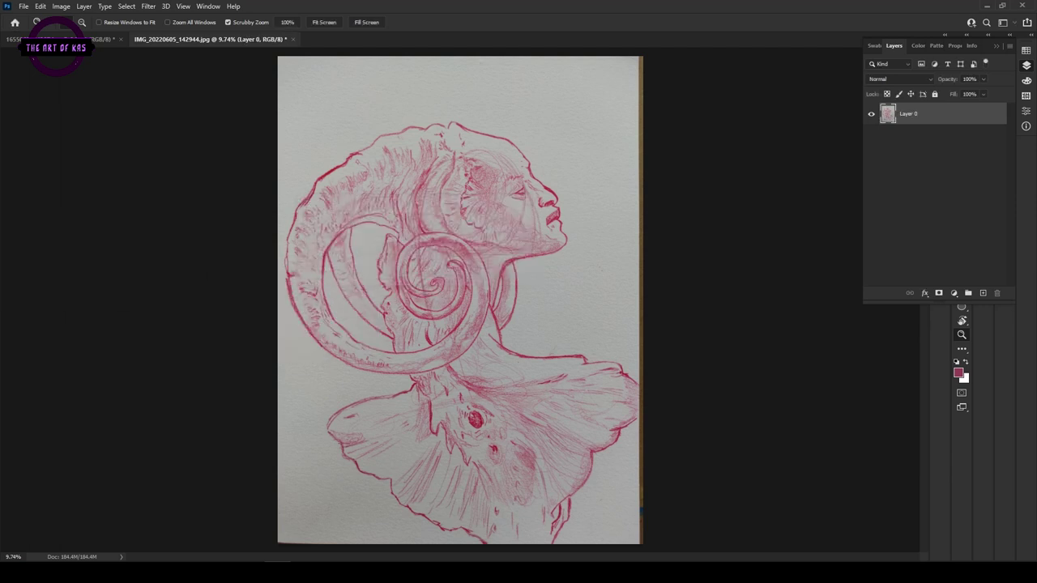
key("ctrl+j")
left_click(870, 136)
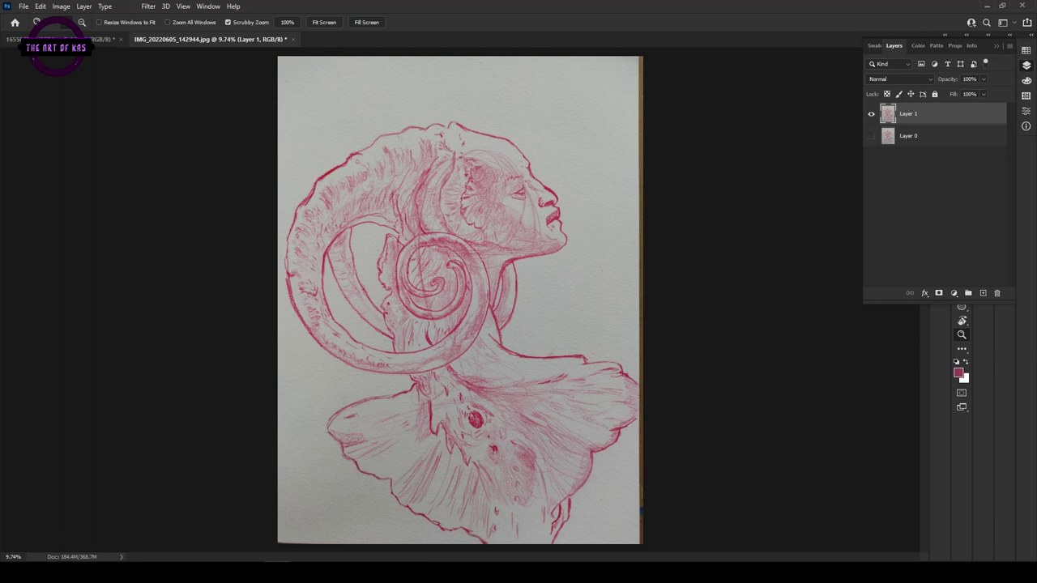
- Start a Color Range selection on the duplicate layer and sample the light grey paper beside the figure
left_click(127, 6)
left_click(144, 108)
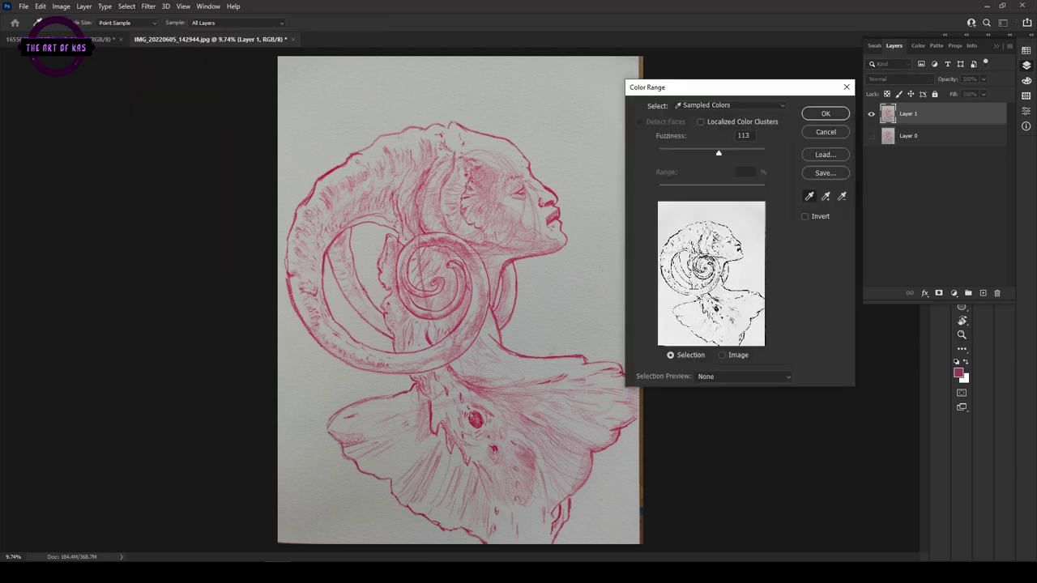
left_click_drag(738, 88, 730, 53)
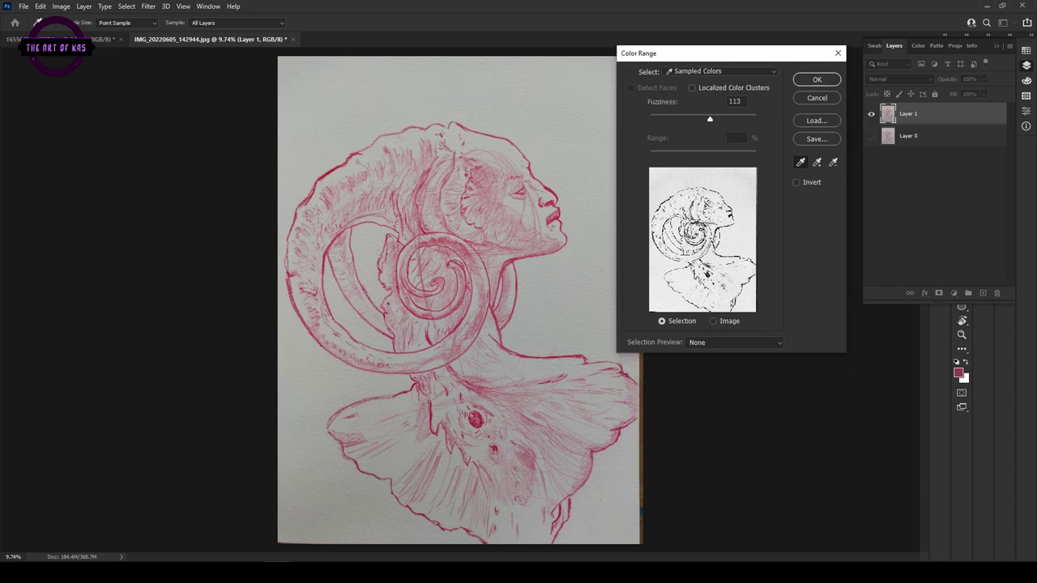
left_click(572, 138)
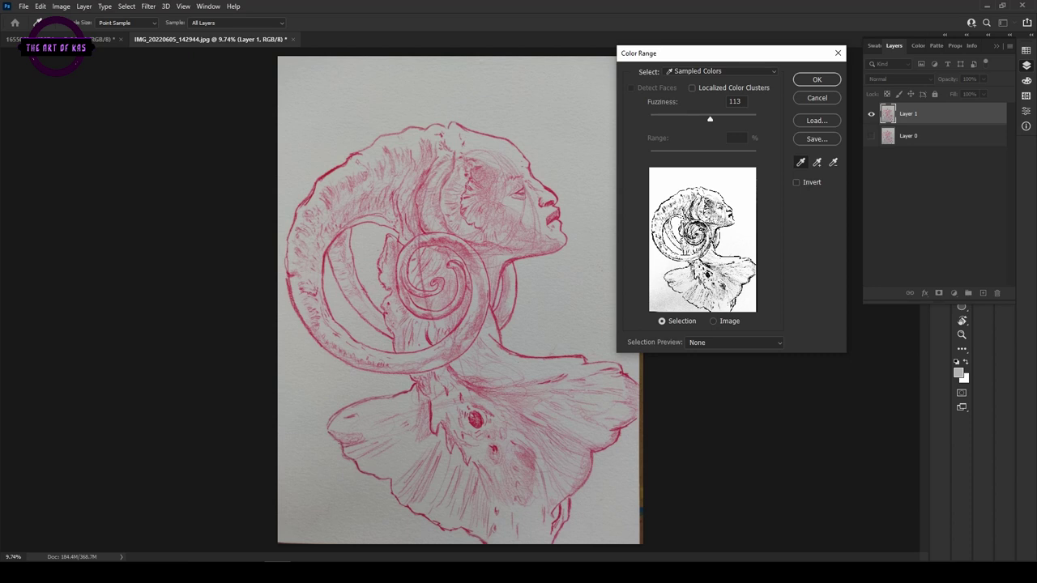
left_click(554, 218)
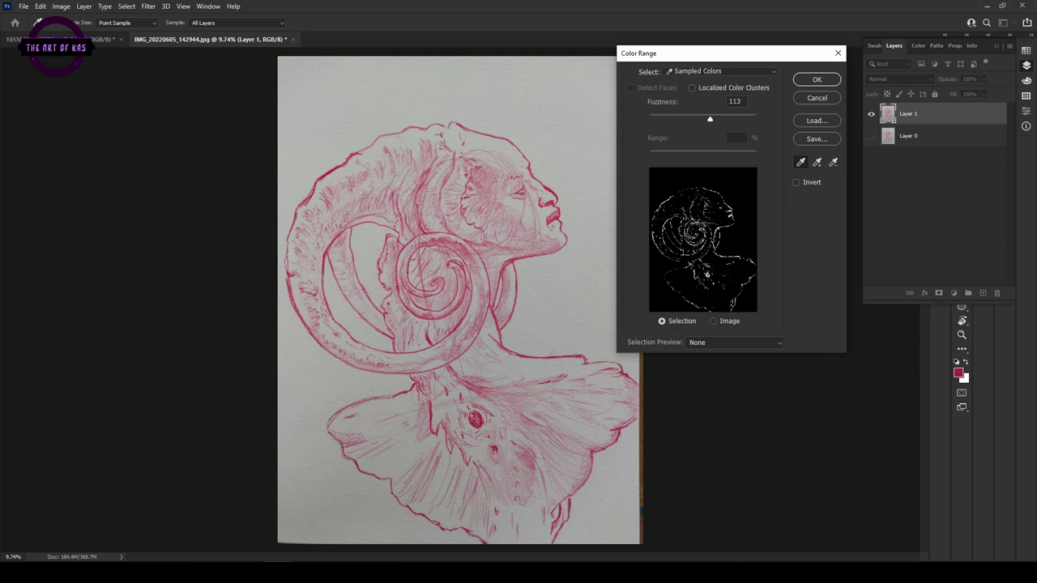
left_click(567, 284)
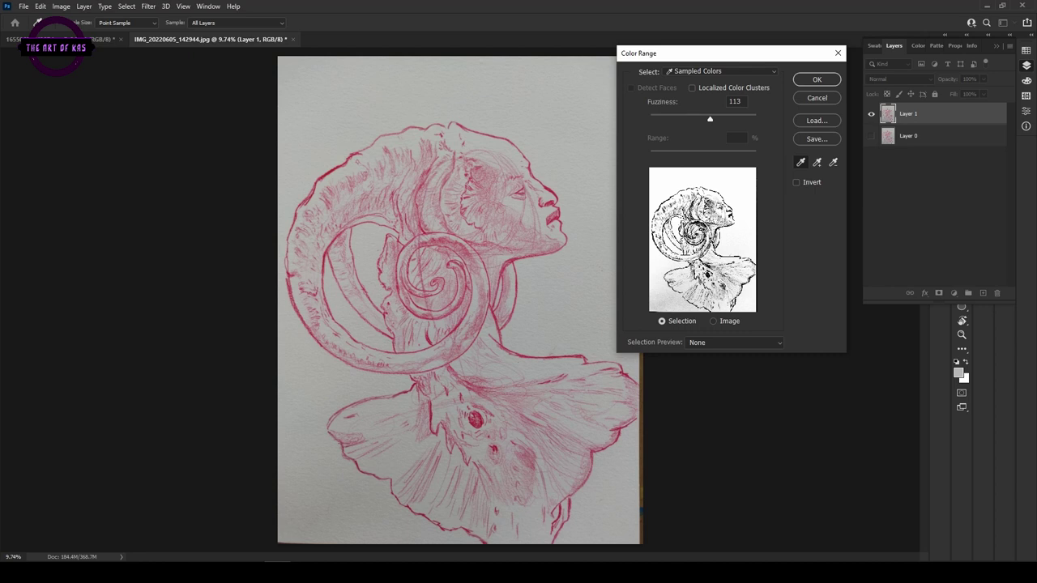
- Set the Color Range fuzziness to 105 and delete the selected paper from the duplicate layer, leaving nothing selected
left_click_drag(710, 119, 756, 119)
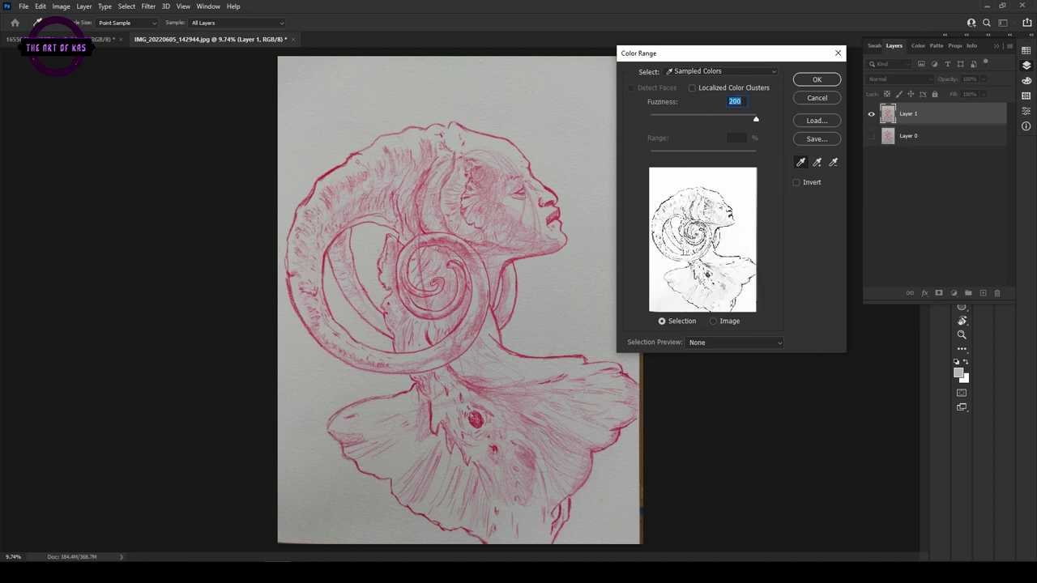
left_click_drag(756, 119, 705, 119)
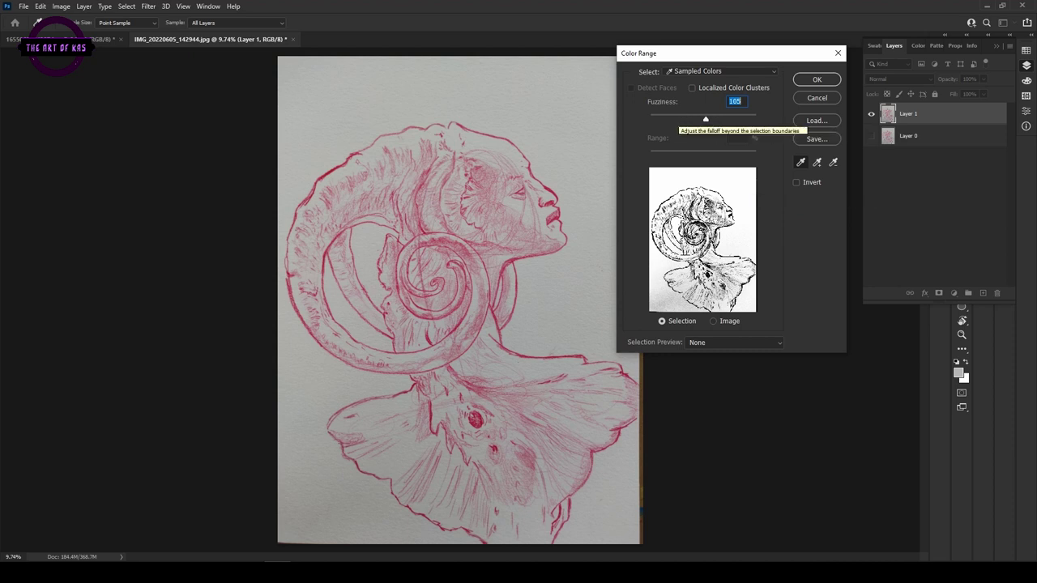
left_click_drag(706, 119, 713, 119)
type("0")
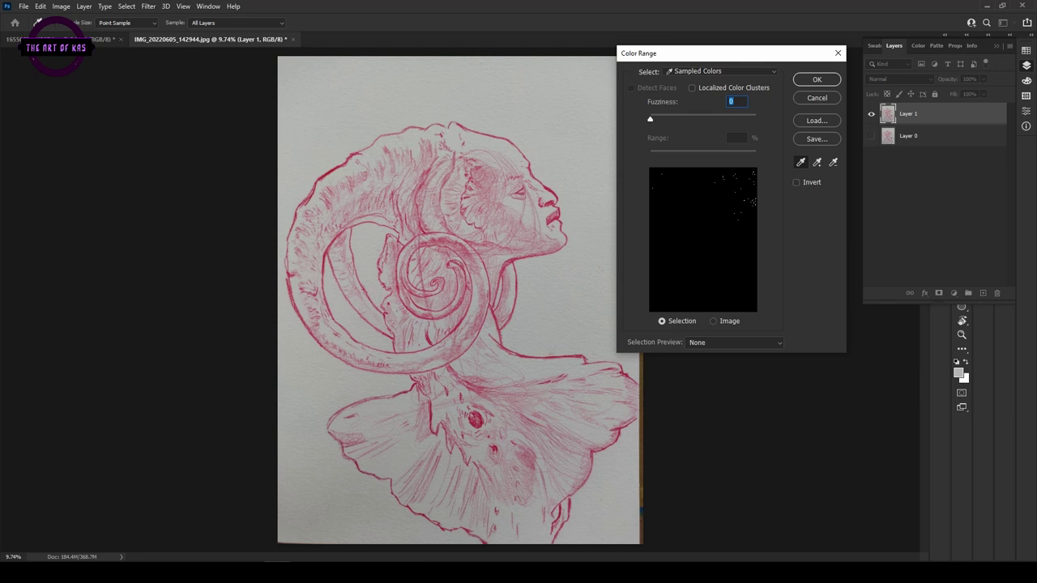
type("100")
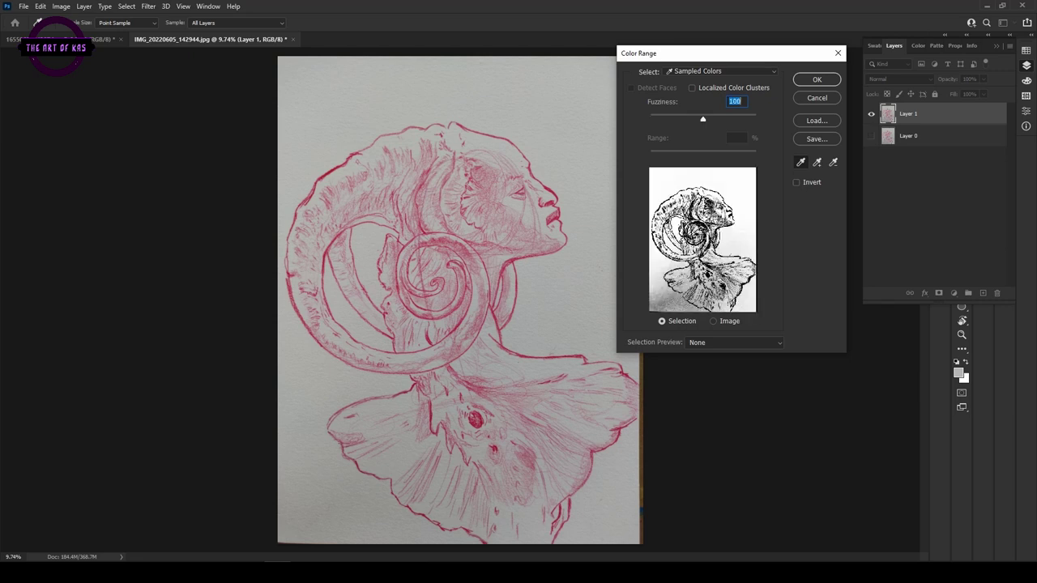
key("Up")
key("Up")
key("Up")
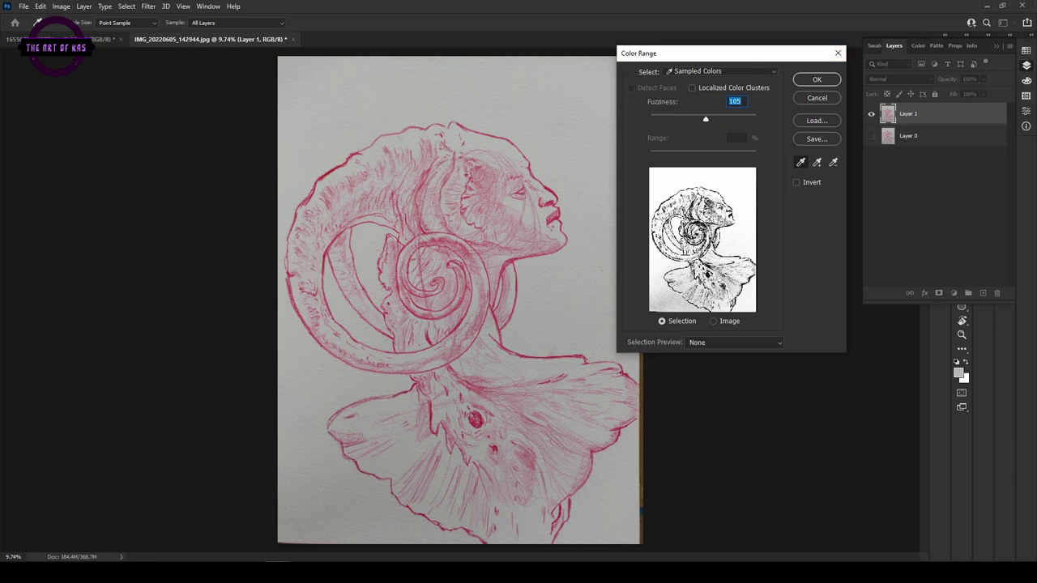
key("Return")
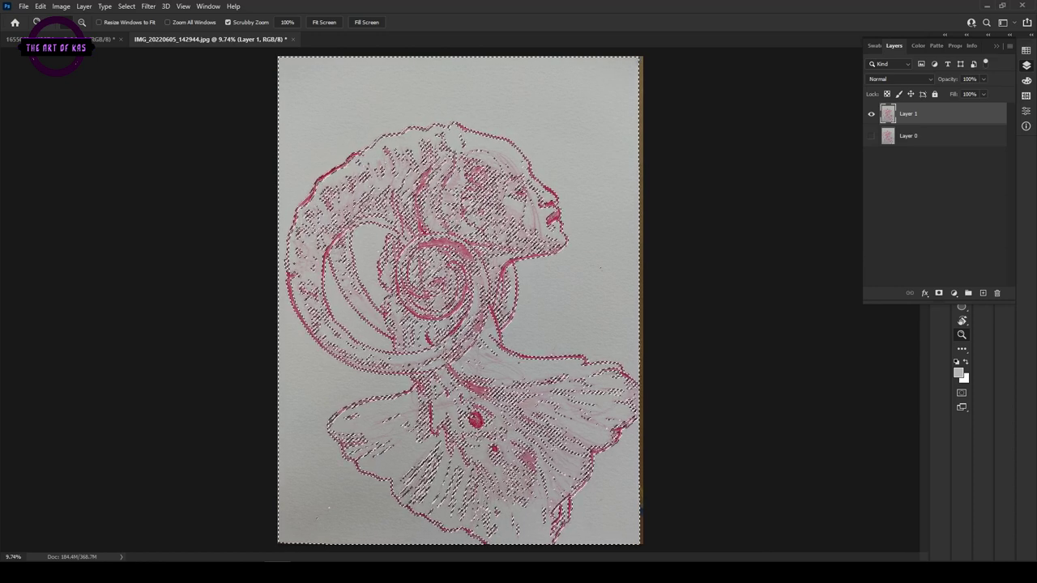
key("Delete")
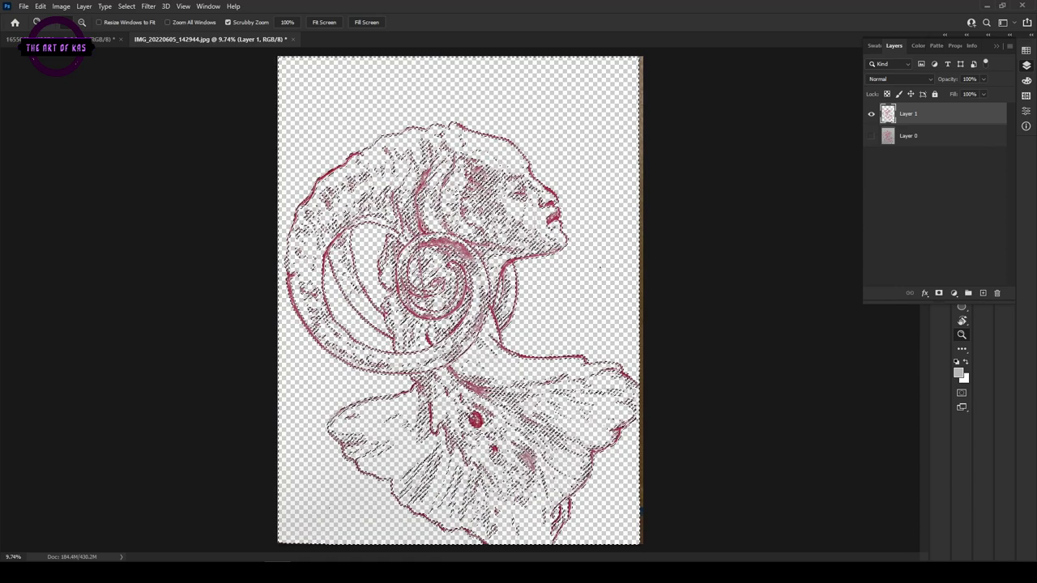
key("ctrl+d")
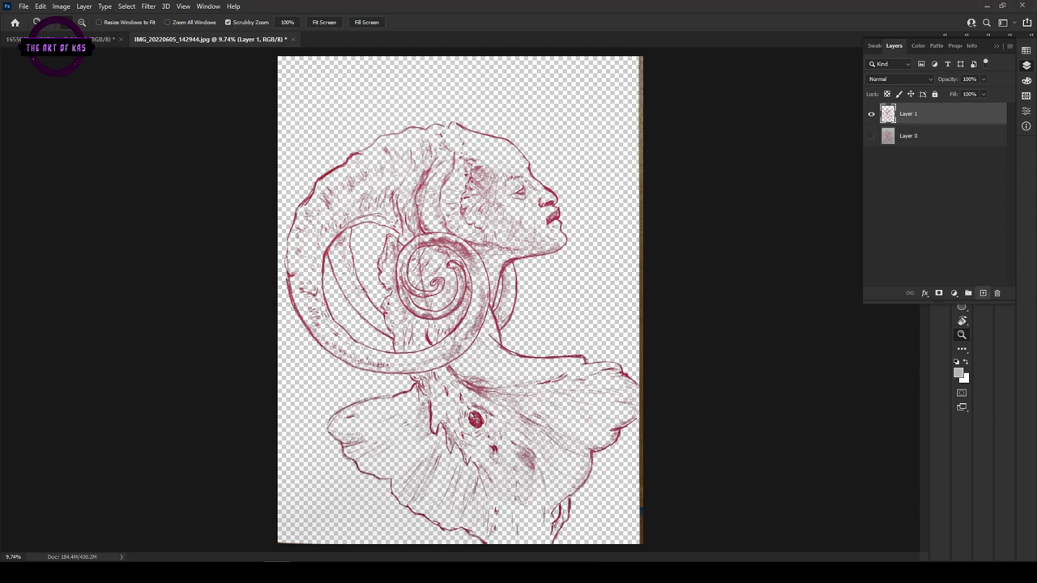
- Add a new layer beneath the extracted line art and fill it with the sampled light grey
left_click(983, 293)
key("ctrl+bracketleft")
key("w")
left_click(460, 299)
left_click(871, 136)
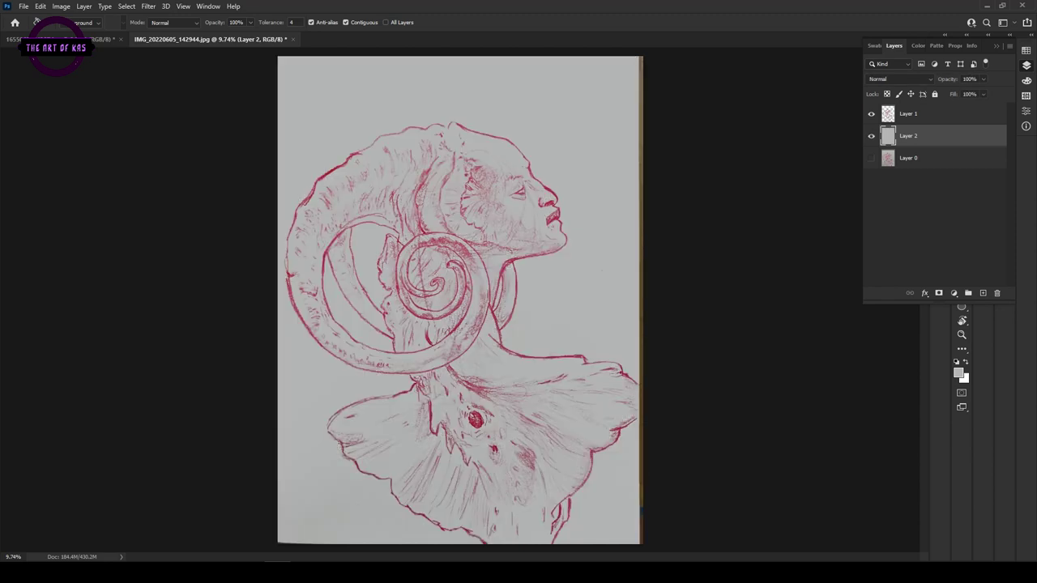
- Choose the RGB cyan swatch and brush test strokes over the face and neck on the grey fill layer
key("b")
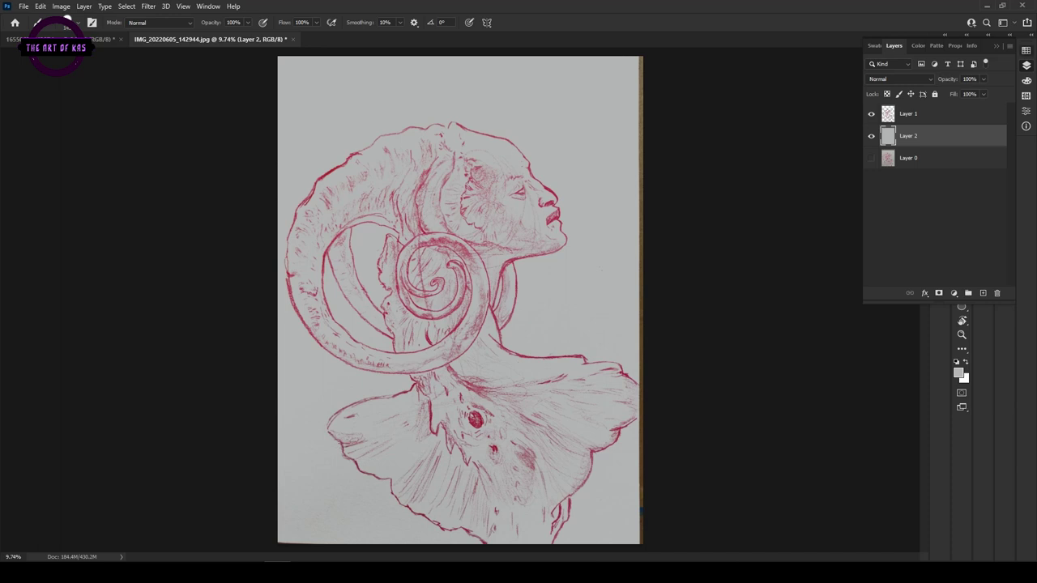
left_click(1026, 51)
left_click(908, 111)
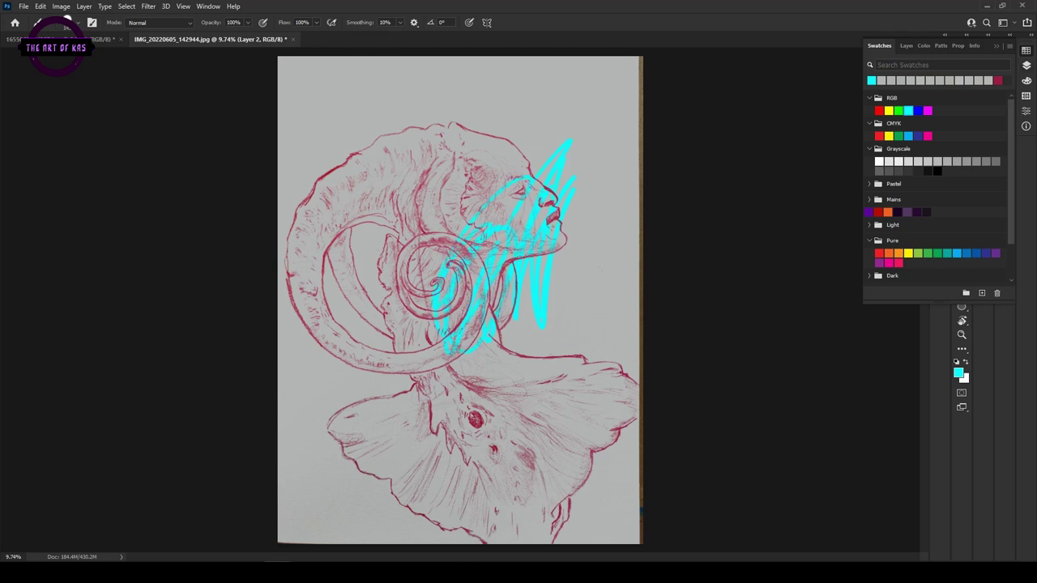
- Add a separate layer between the line art and the grey fill and paint broad cyan strokes over the face and neck
left_click(1027, 65)
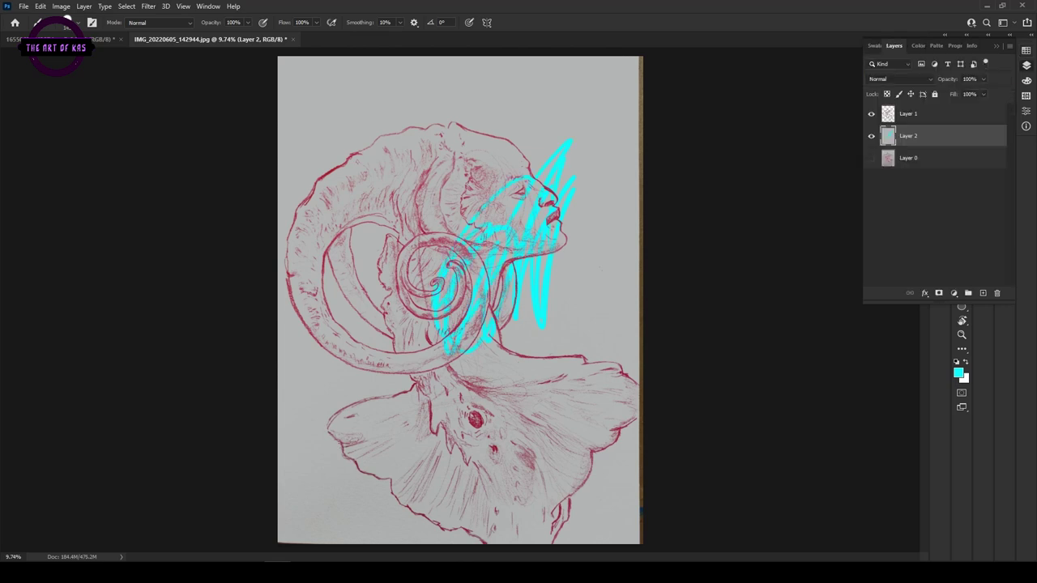
key("ctrl+shift+alt+n")
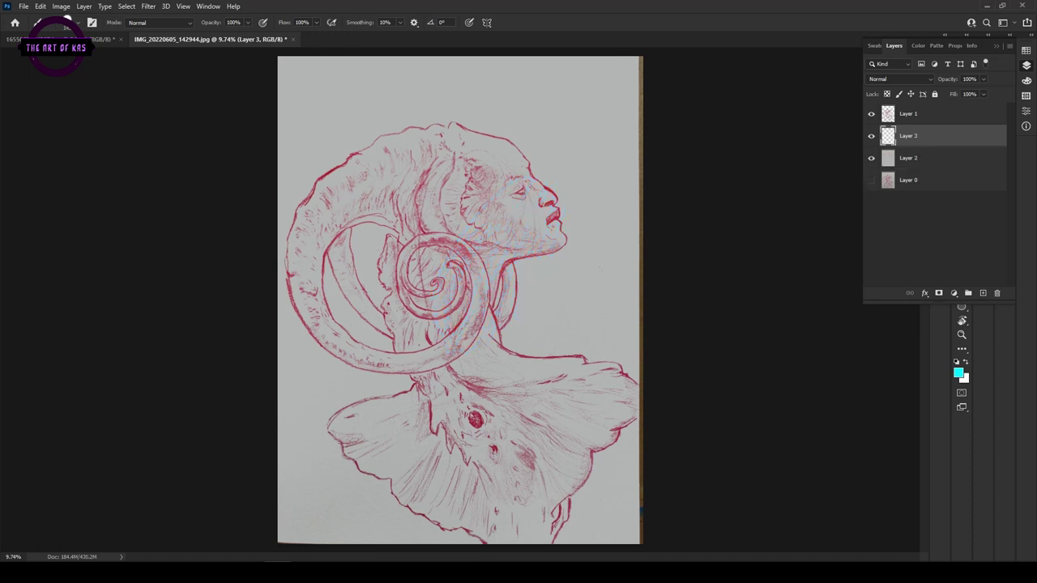
right_click(533, 220)
left_click_drag(626, 246, 644, 245)
left_click_drag(533, 148, 545, 241)
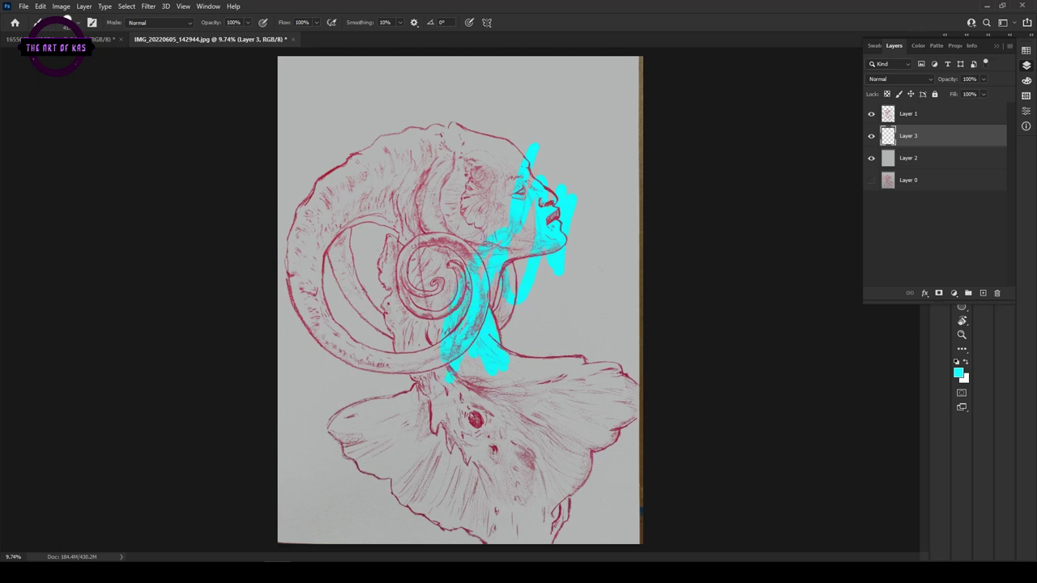
left_click_drag(443, 210, 343, 219)
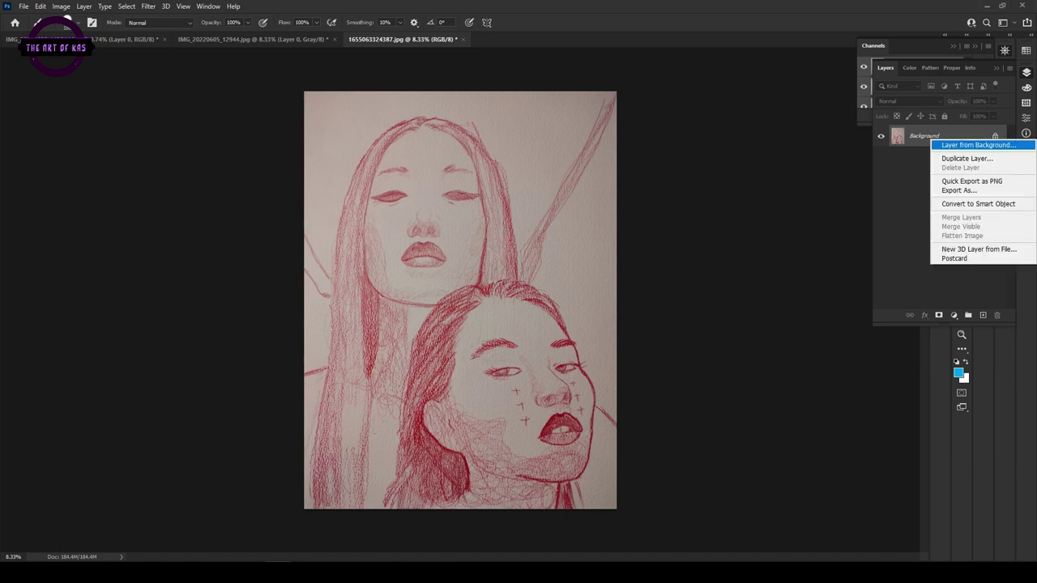
- Convert the Background of the two-women drawing 1655063324387.jpg to a regular layer and hide it beneath a duplicate
left_click(977, 145)
key("Return")
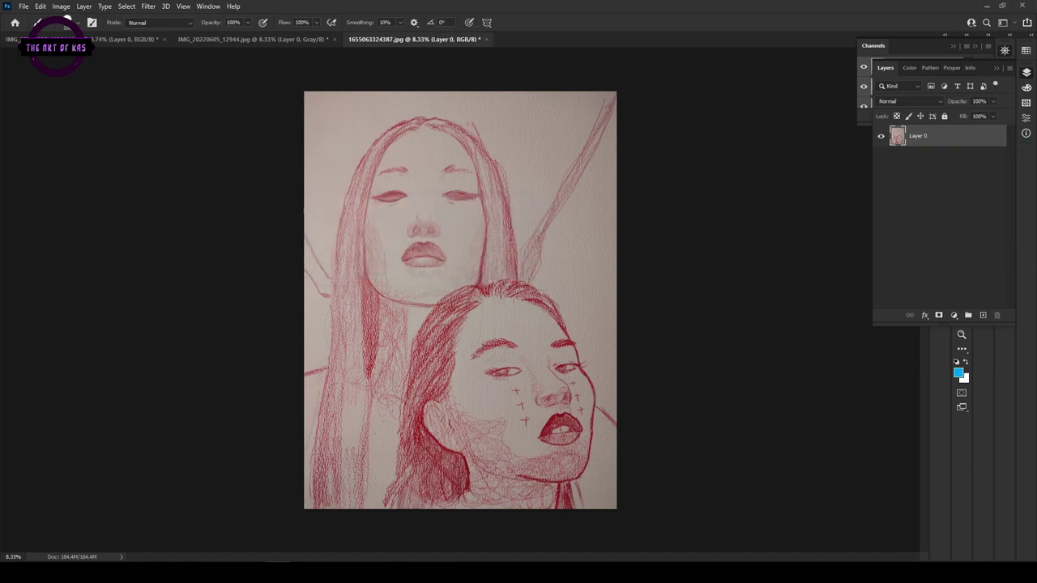
key("ctrl+j")
left_click(881, 159)
- Convert the two-women drawing to Grayscale mode, keeping its layers separate and discarding the colour information
left_click(60, 6)
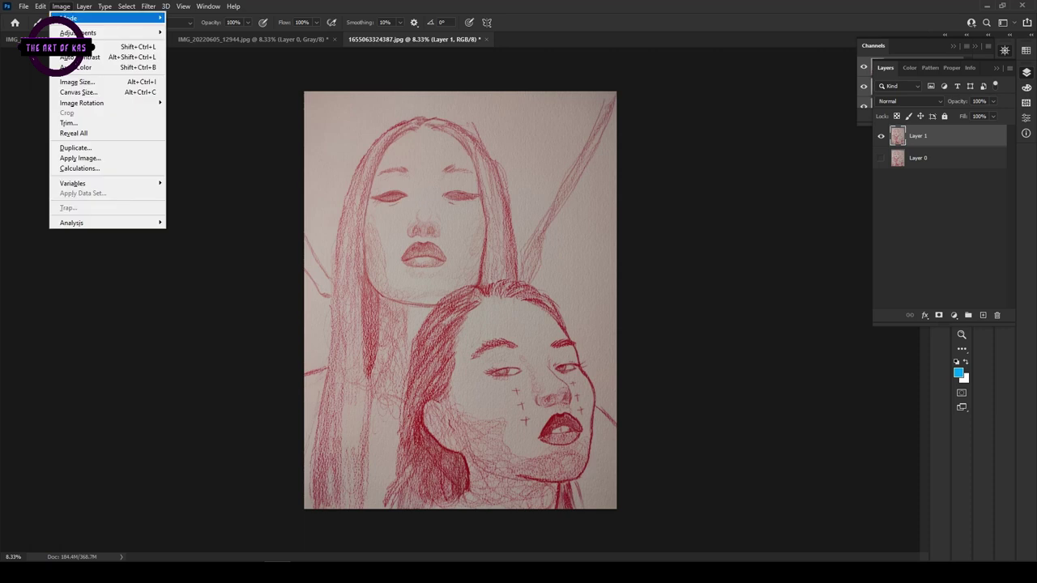
mouse_move(69, 17)
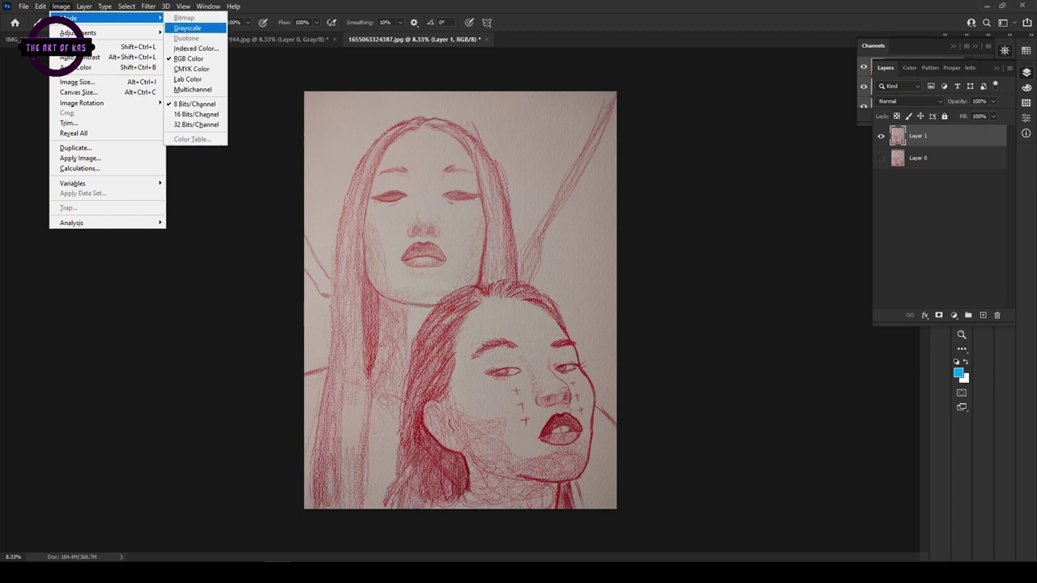
left_click(190, 29)
left_click(590, 213)
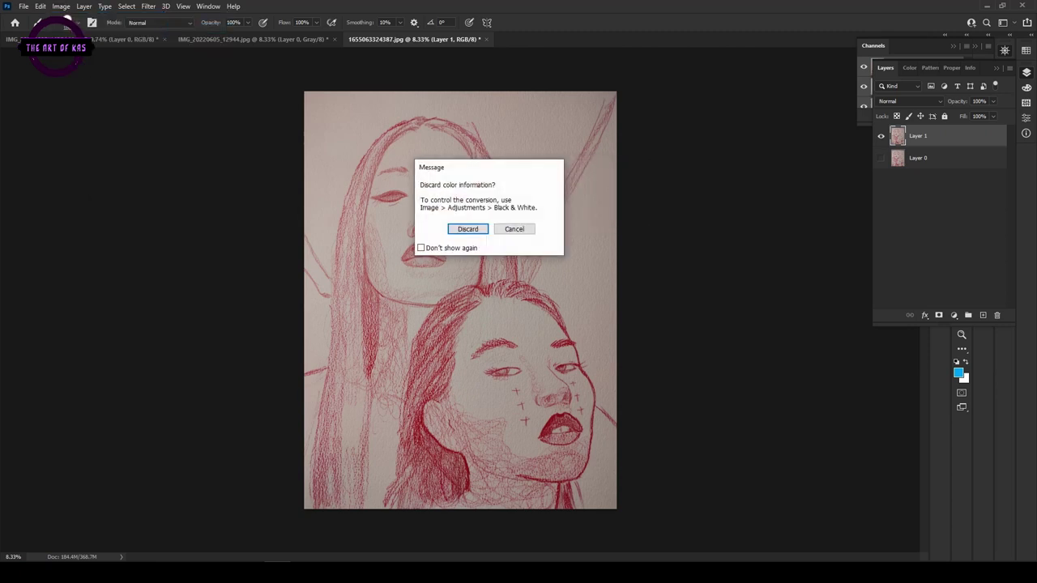
key("Return")
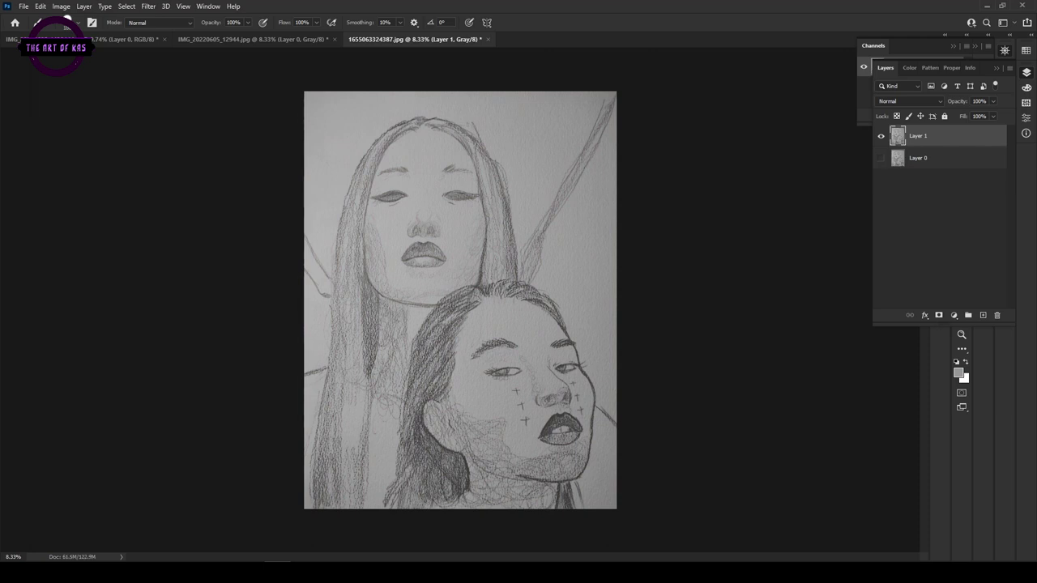
- Copy the entire grayscale two-women drawing and paste it into a new alpha channel
left_click(208, 6)
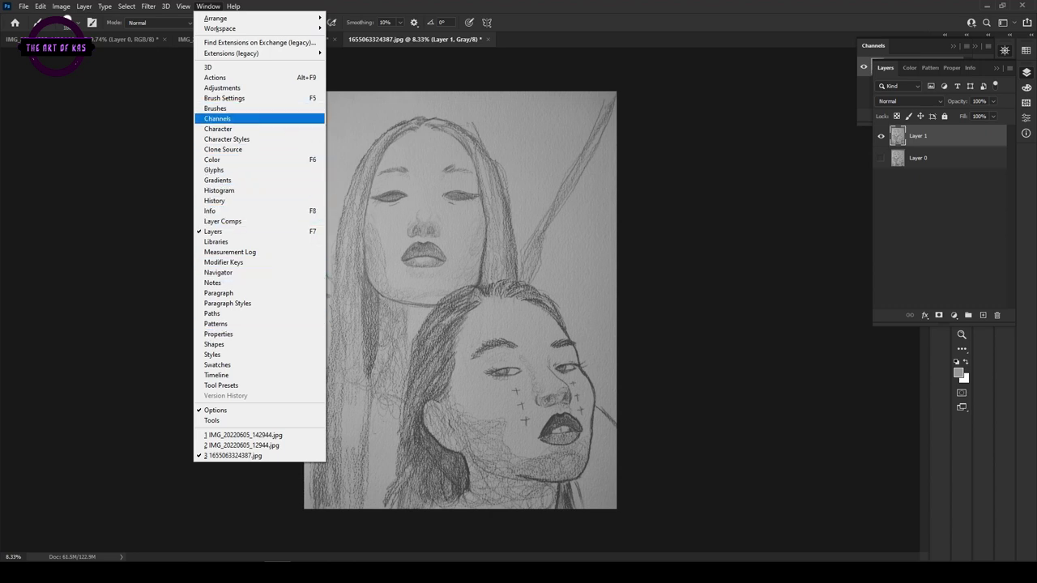
left_click(217, 118)
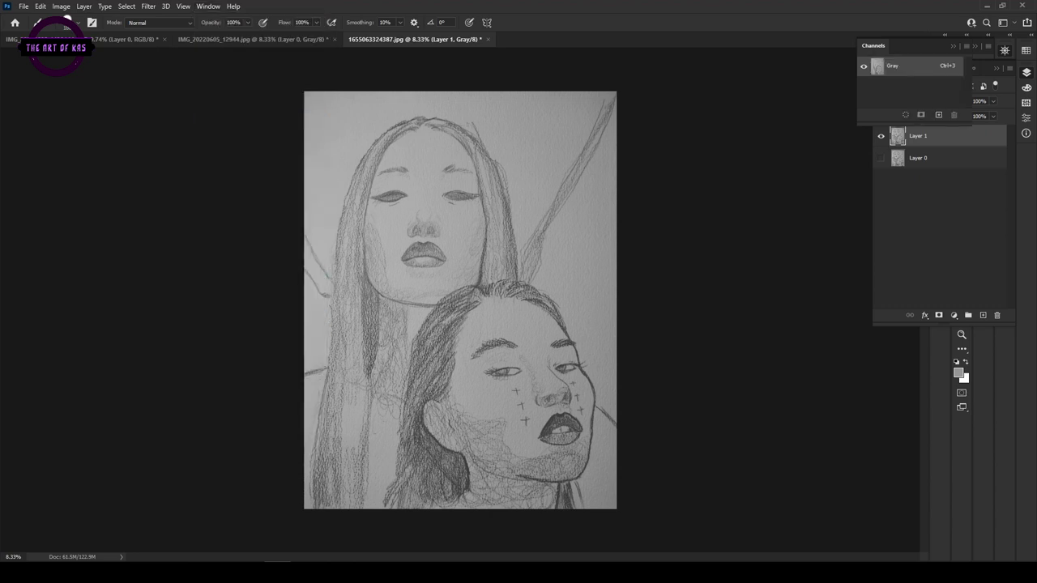
left_click(940, 221)
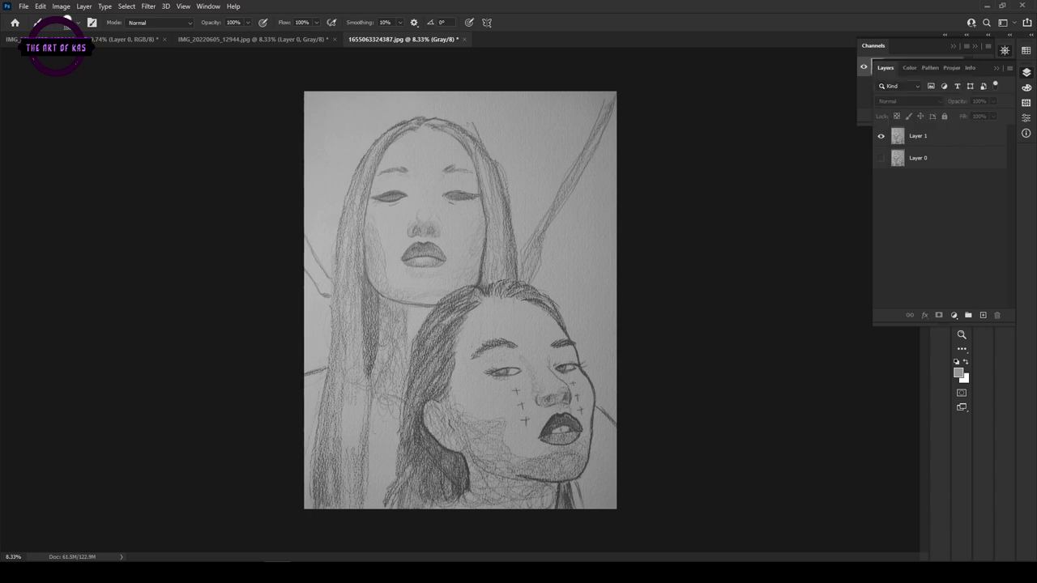
key("ctrl+a")
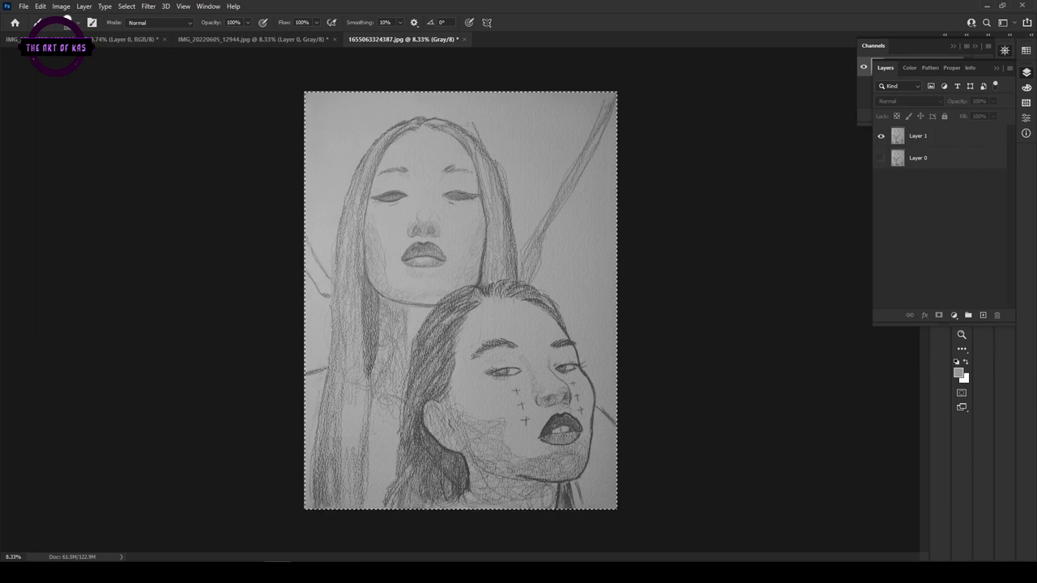
left_click(873, 46)
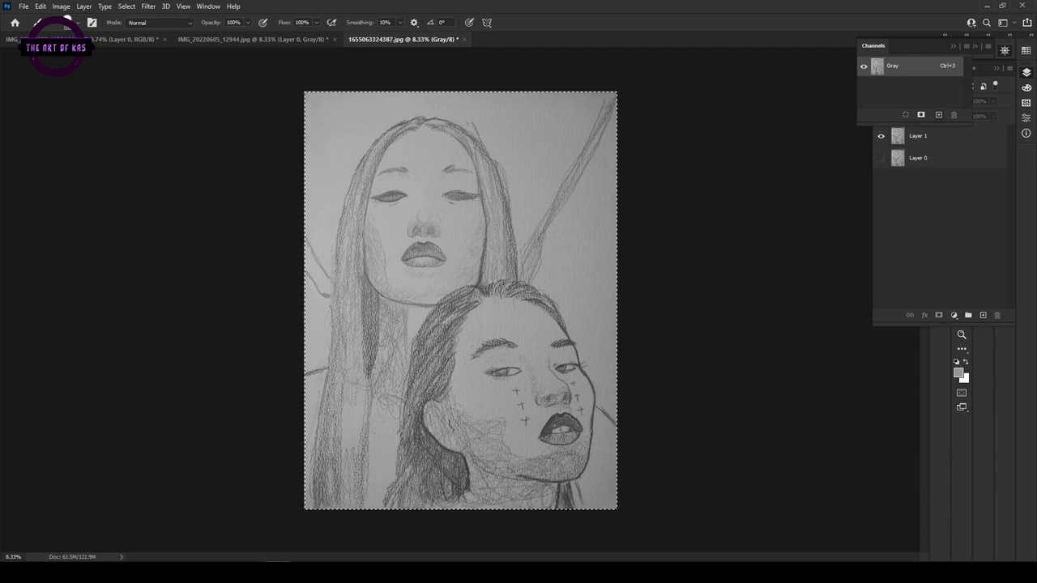
left_click(939, 115)
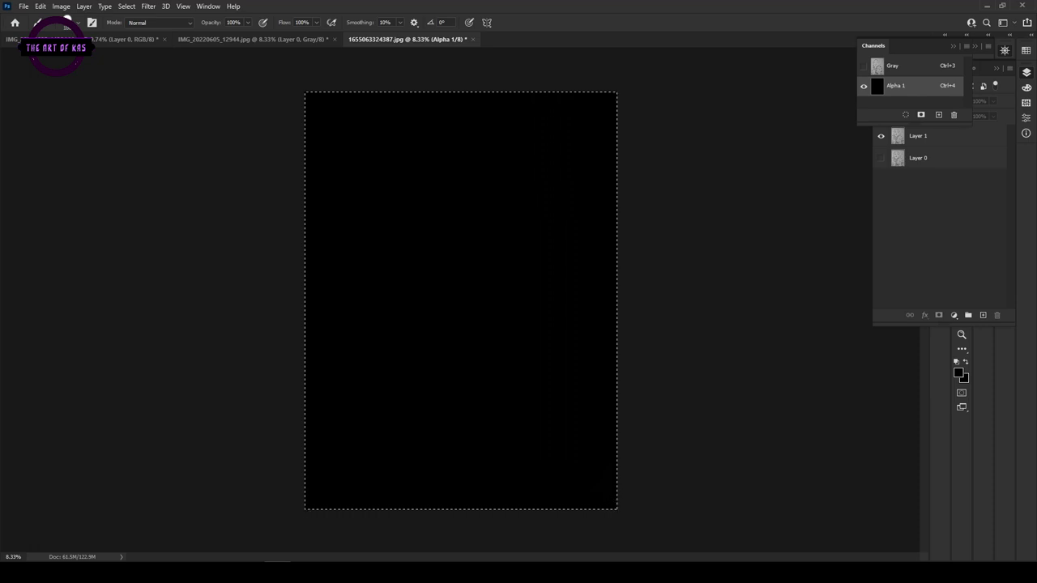
key("ctrl+v")
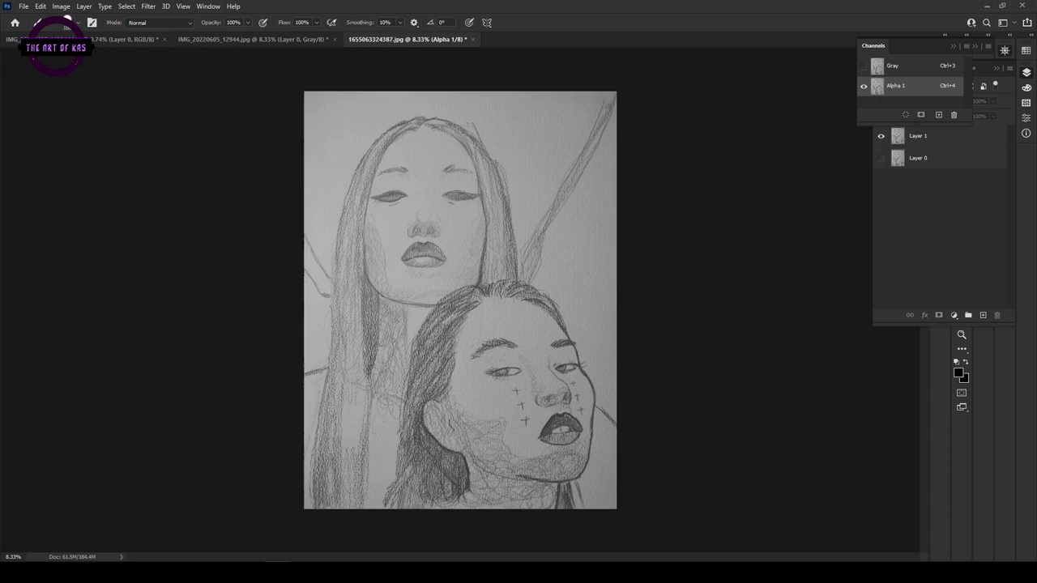
- Load the alpha channel as a selection and invert it to target the dark pencil lines
left_click(906, 115)
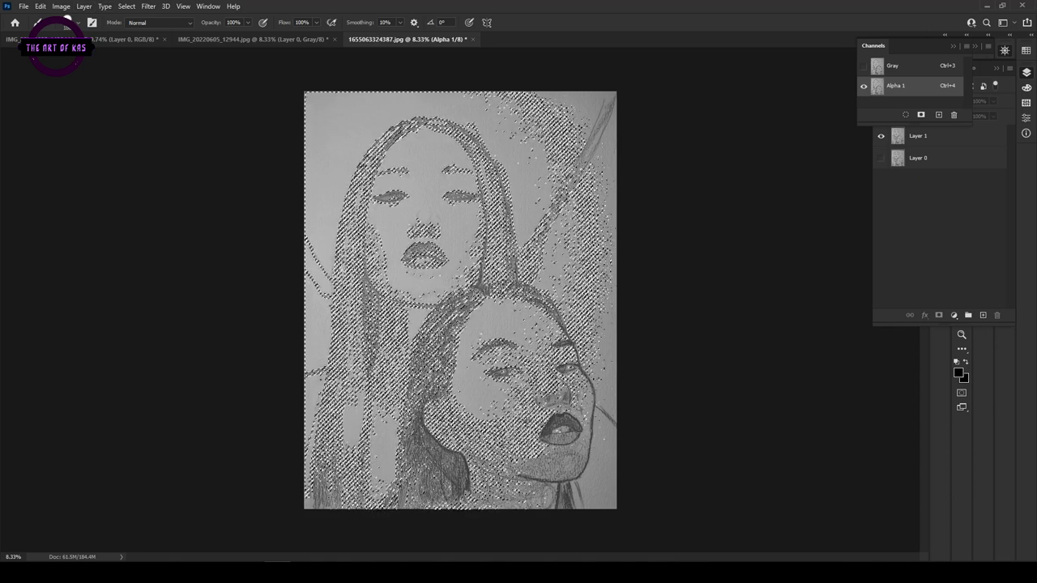
left_click(126, 6)
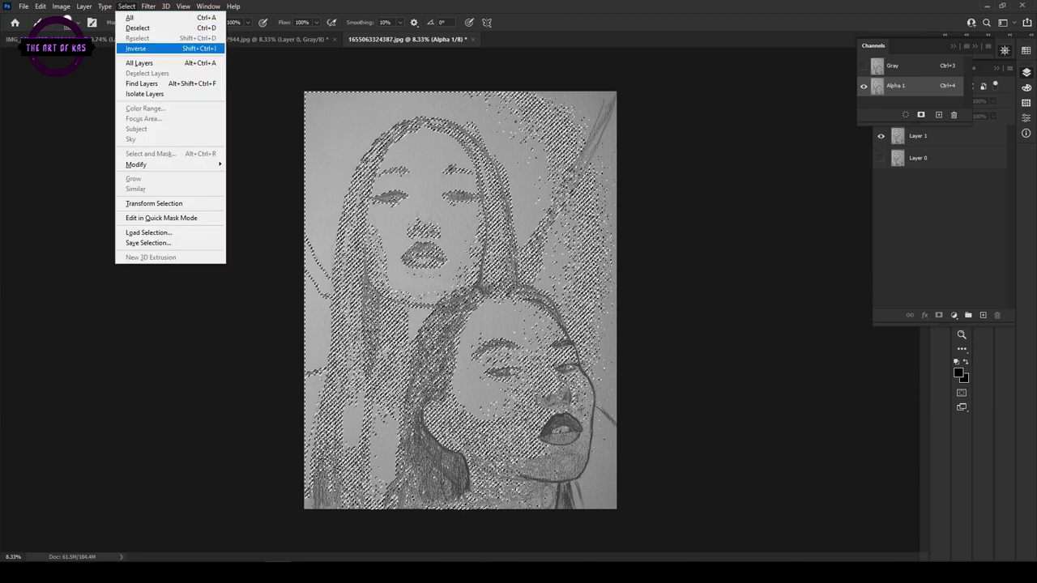
left_click(136, 48)
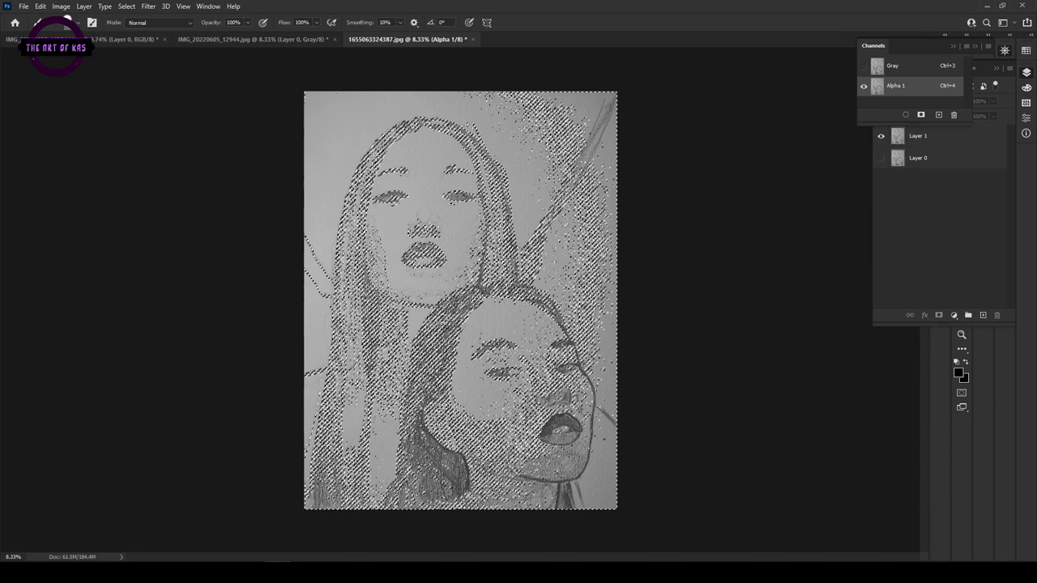
- Fill the inverted selection with black on a new layer beneath Layer 1, clear the selection and hide Layer 1
left_click(982, 315)
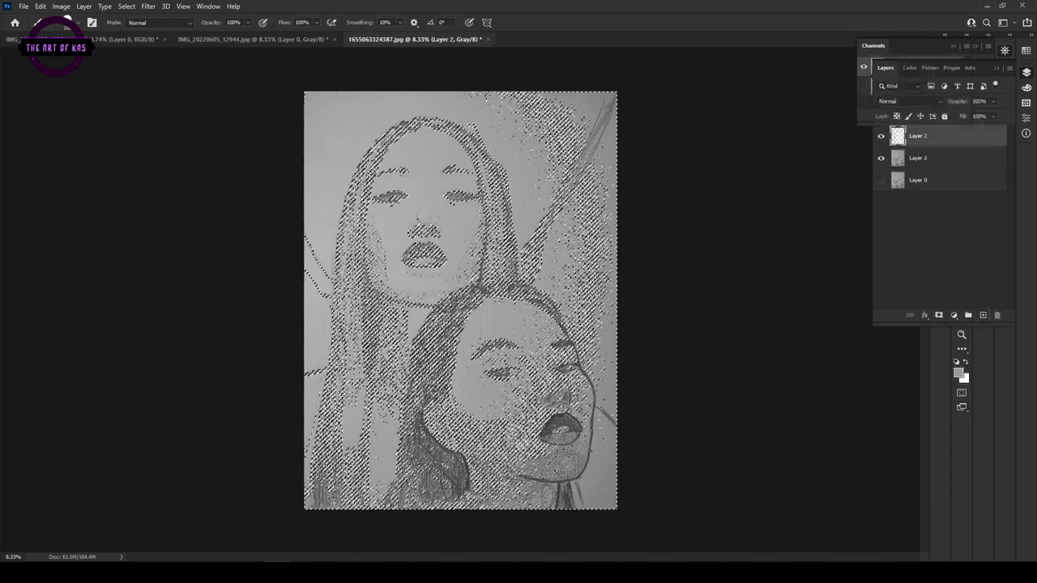
left_click_drag(931, 137, 931, 167)
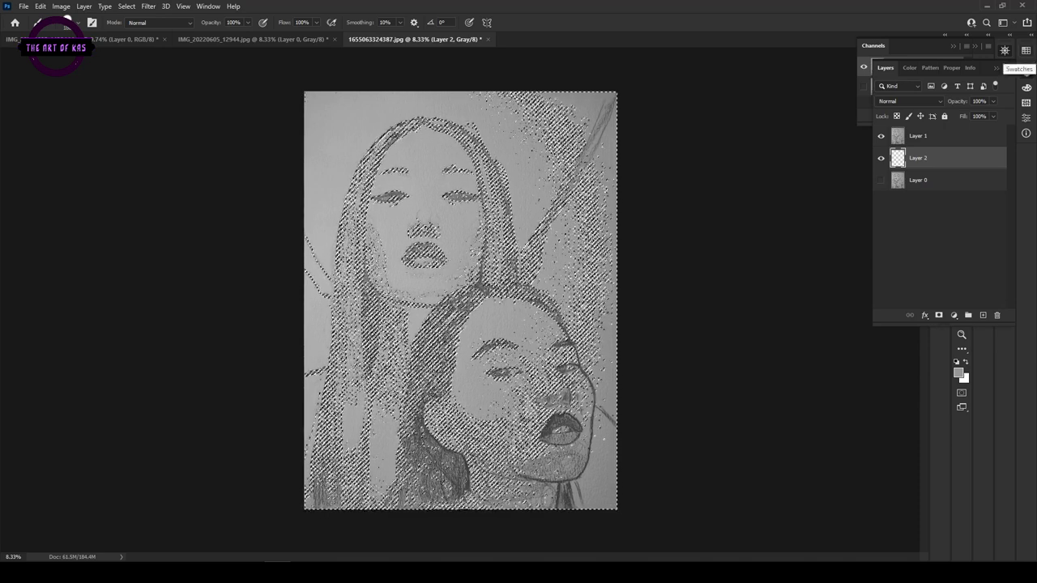
left_click(1025, 50)
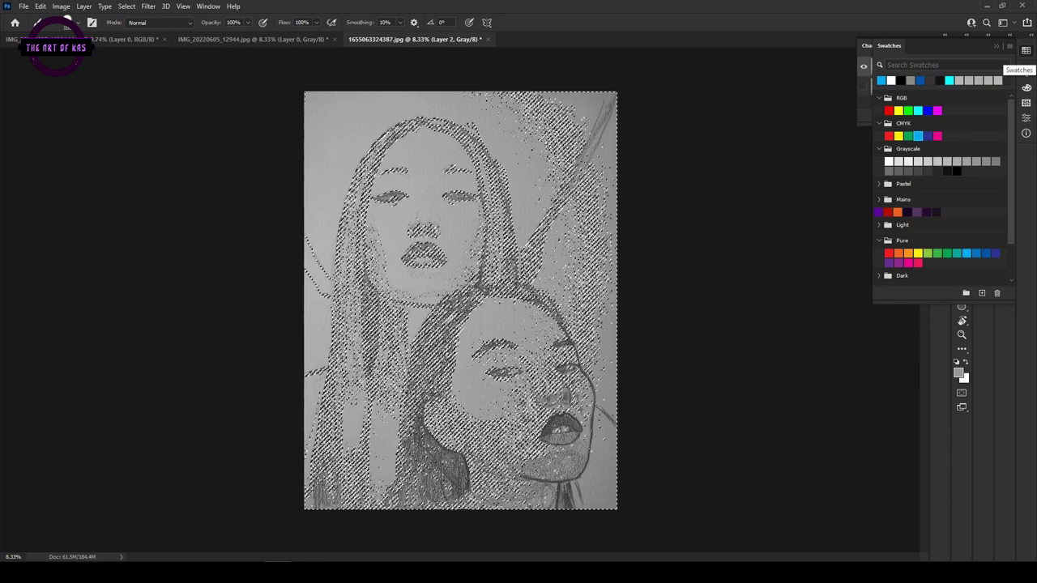
left_click(888, 161)
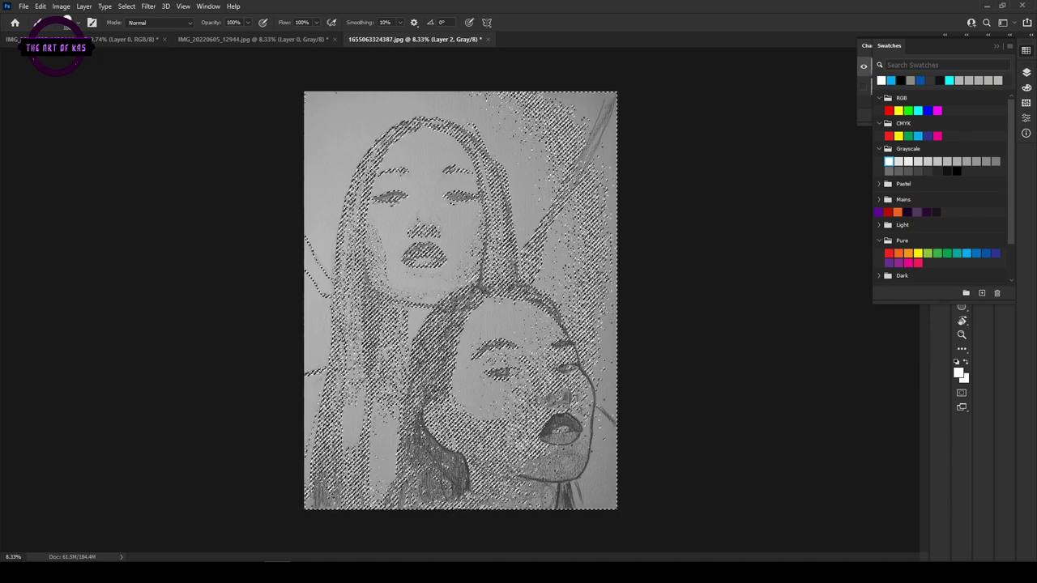
left_click(956, 171)
left_click(996, 46)
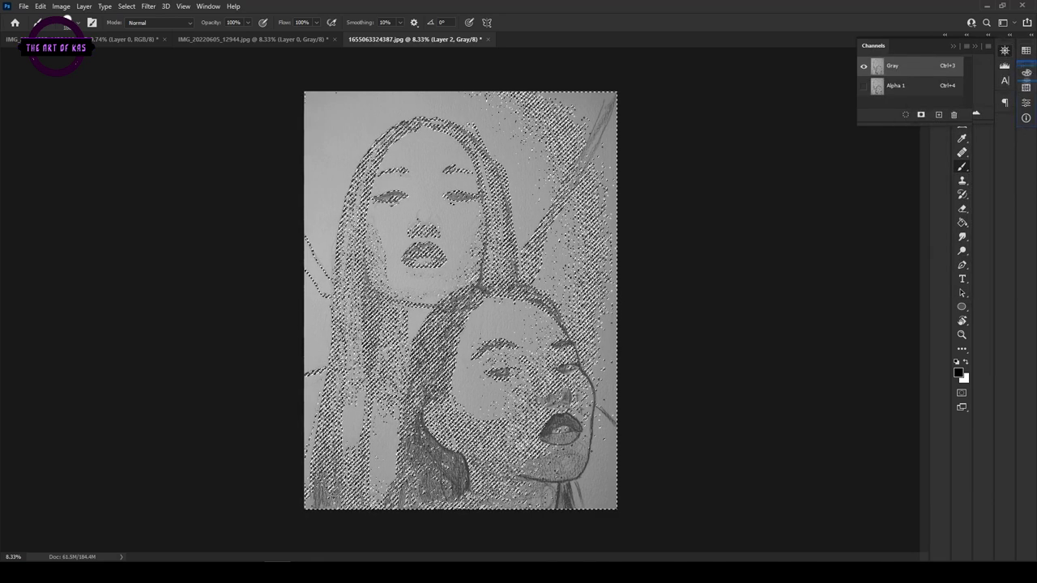
left_click(1025, 72)
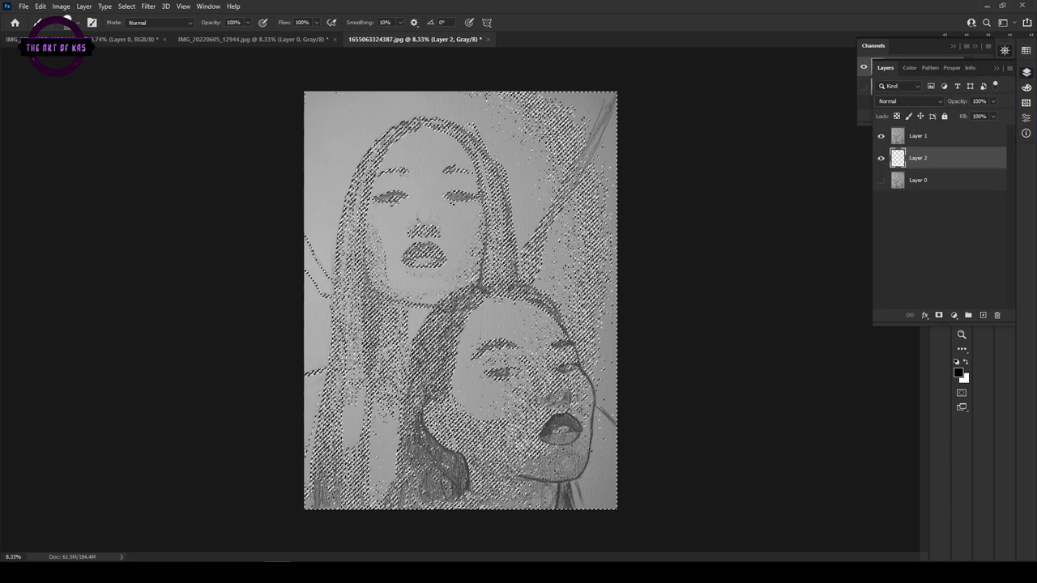
key("g")
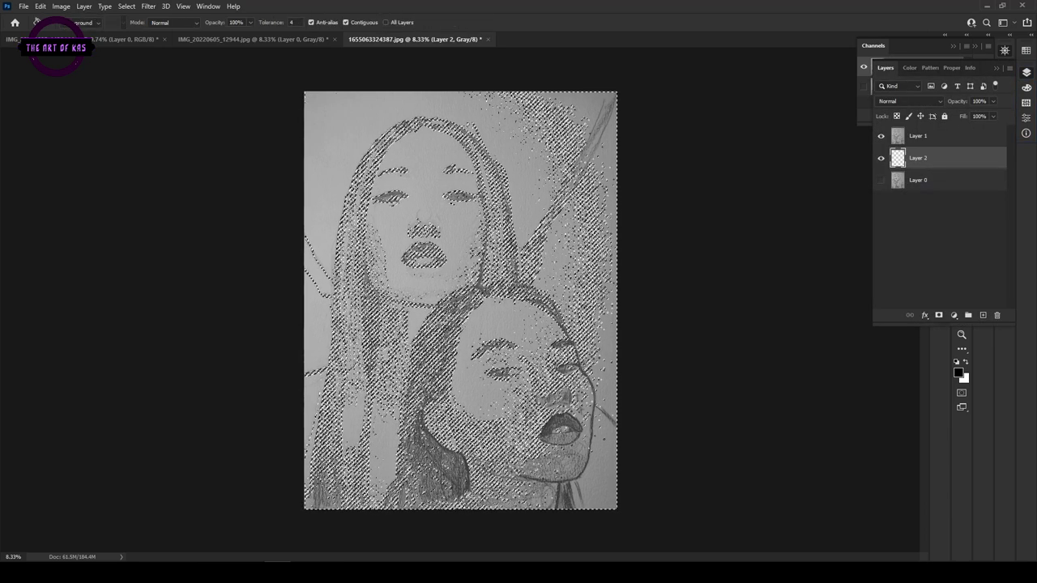
left_click(462, 324)
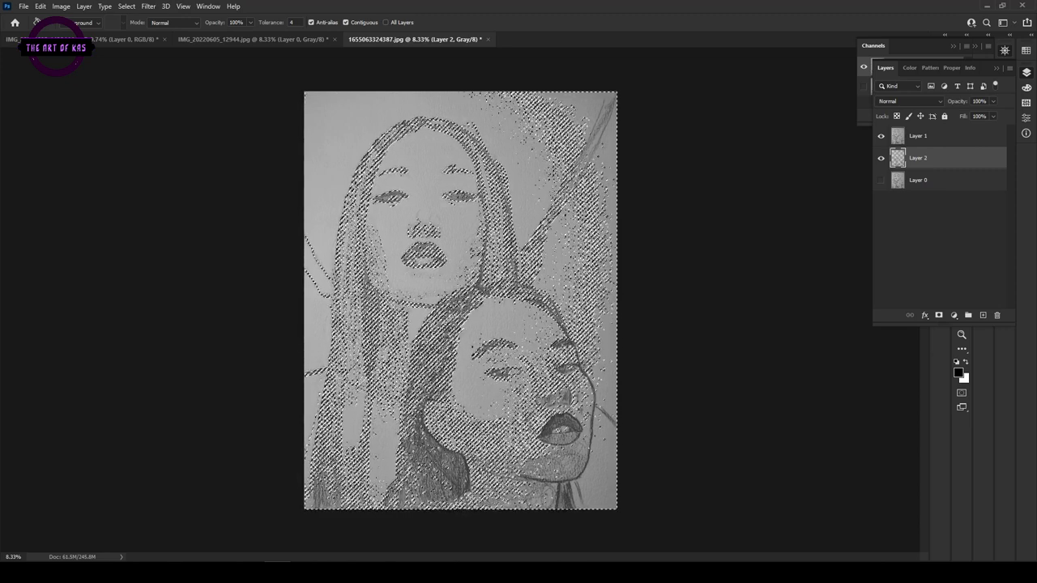
key("ctrl+d")
left_click(880, 136)
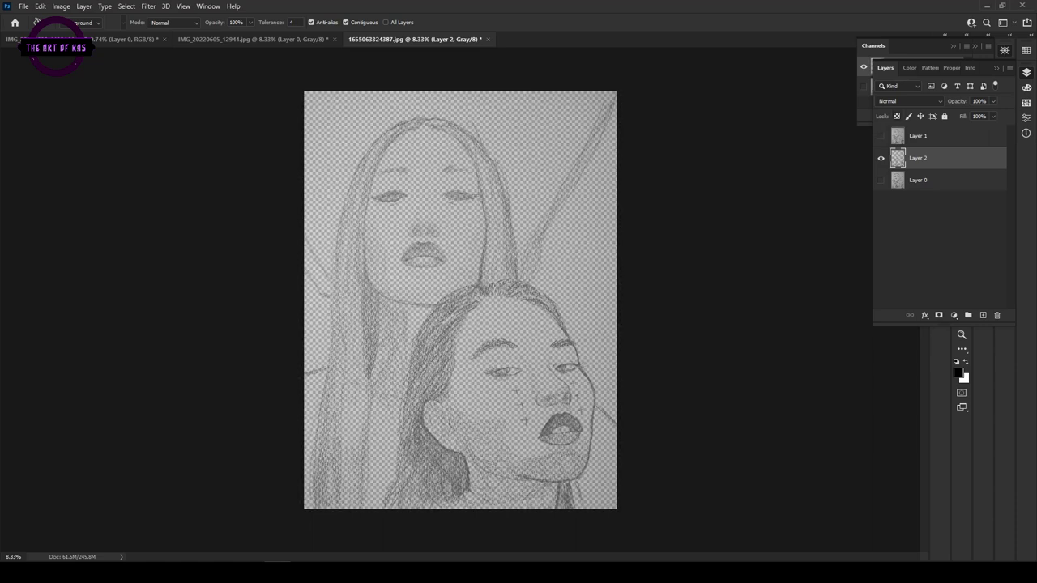
- Add a layer beneath the Layer 2 line art and fill it with white
left_click(982, 315)
left_click_drag(924, 158, 923, 189)
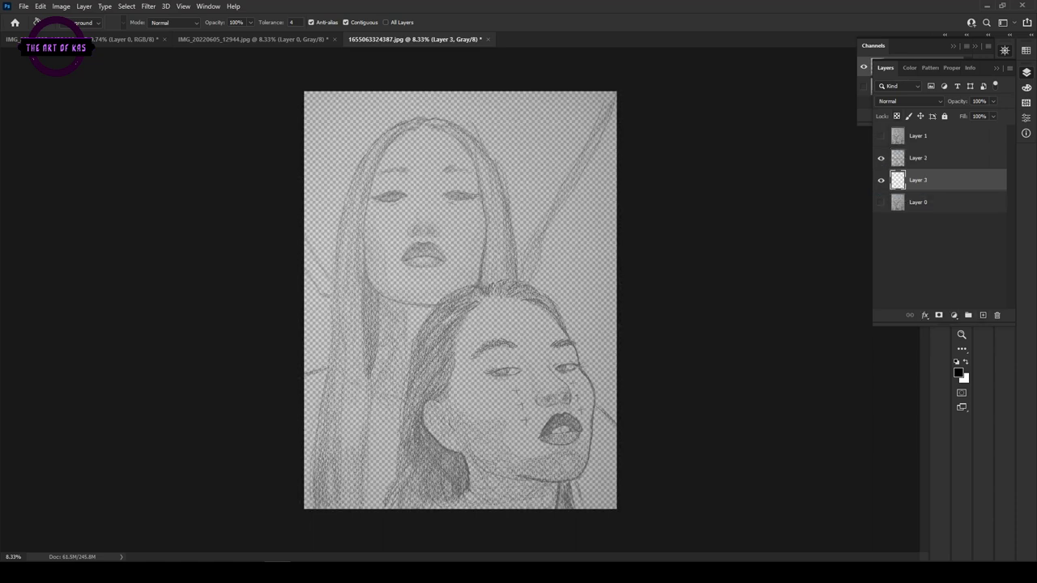
left_click(1027, 50)
left_click(888, 162)
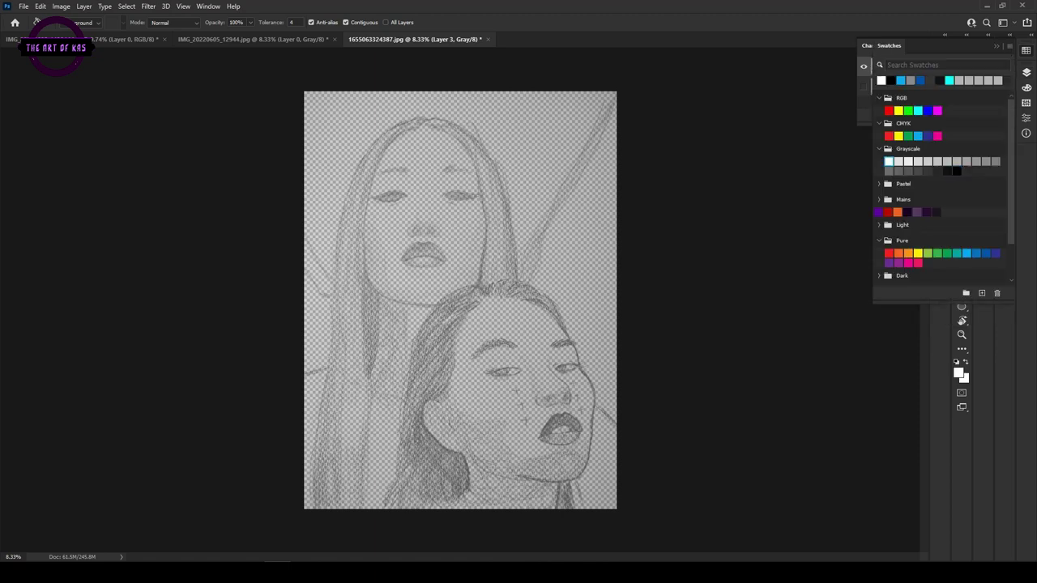
key("F7")
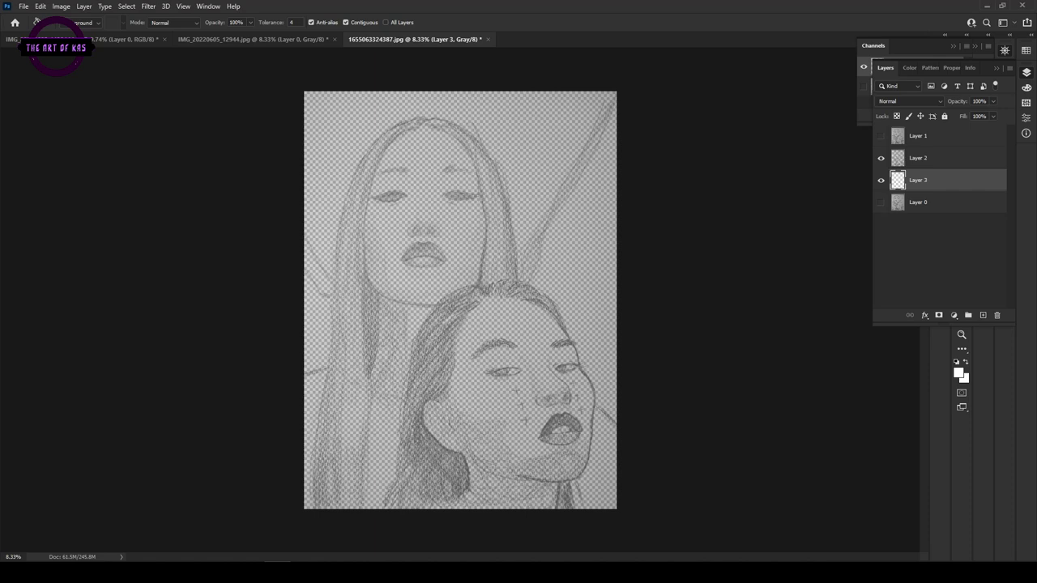
key("alt+BackSpace")
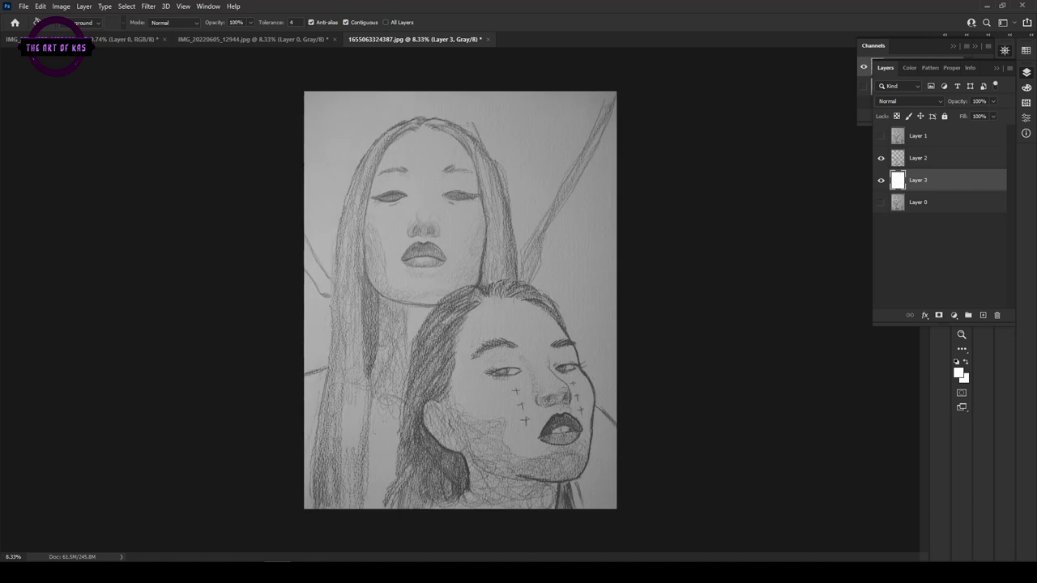
- Switch the Layer 2 line art off and on repeatedly to compare it with the plain white layer beneath
left_click(880, 158)
left_click(880, 158)
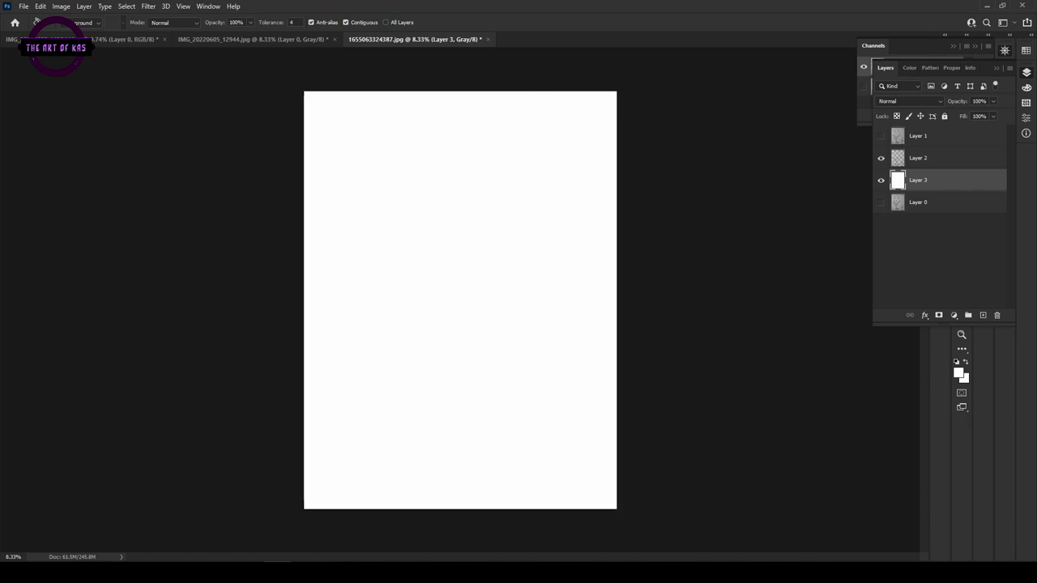
left_click(880, 157)
left_click(880, 158)
left_click(881, 157)
left_click(880, 158)
left_click(880, 158)
left_click(880, 158)
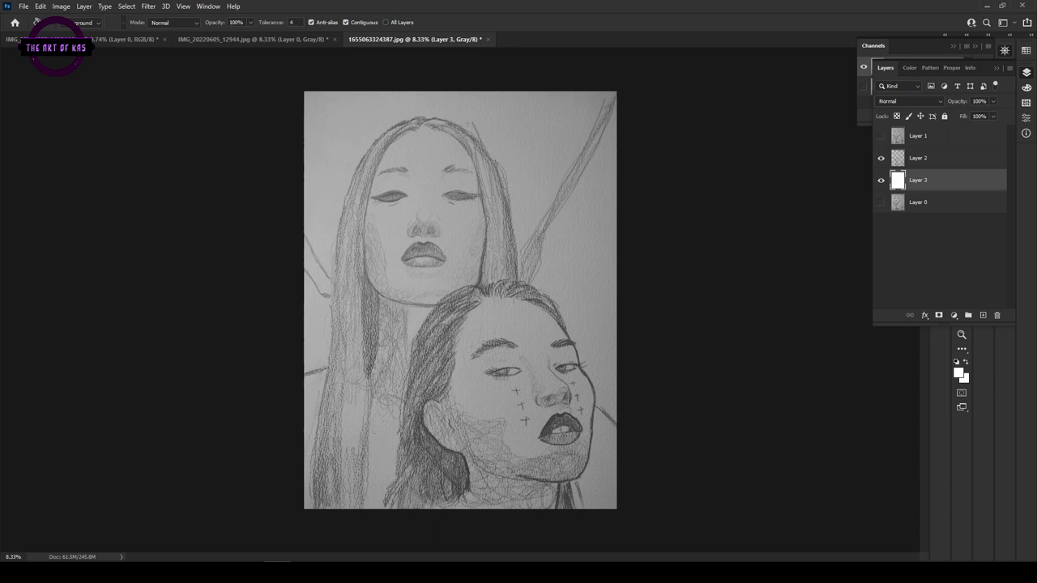
- Add an empty layer between the line art and the white fill, and choose the RGB magenta swatch for the Brush
left_click(983, 315)
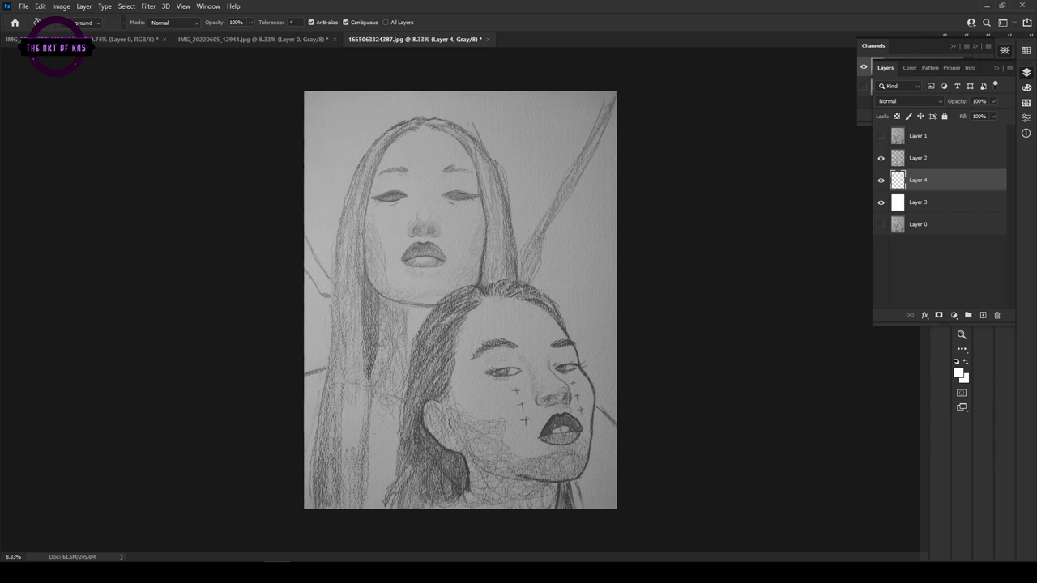
key("b")
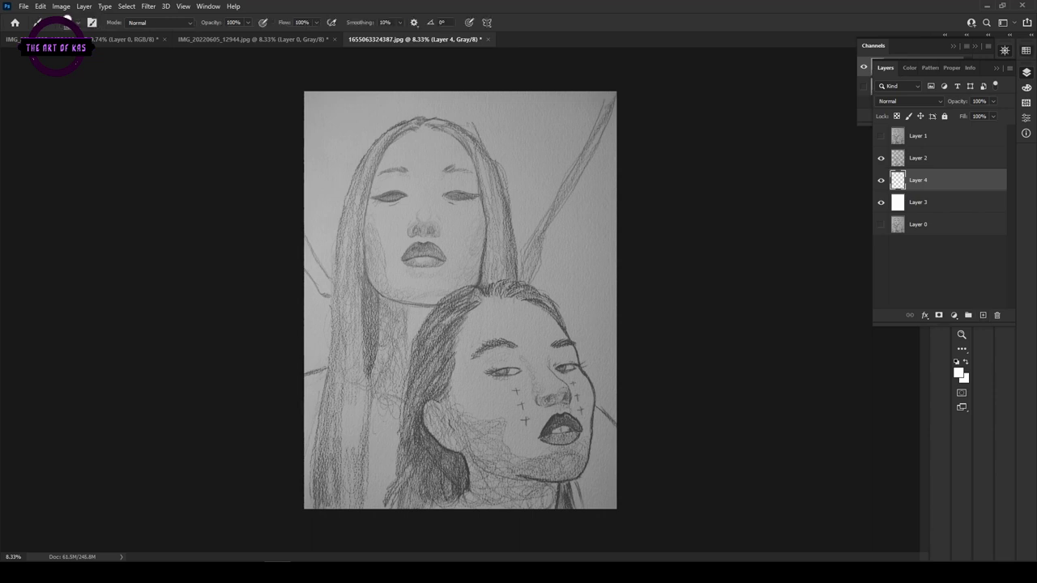
left_click(1025, 50)
left_click(937, 111)
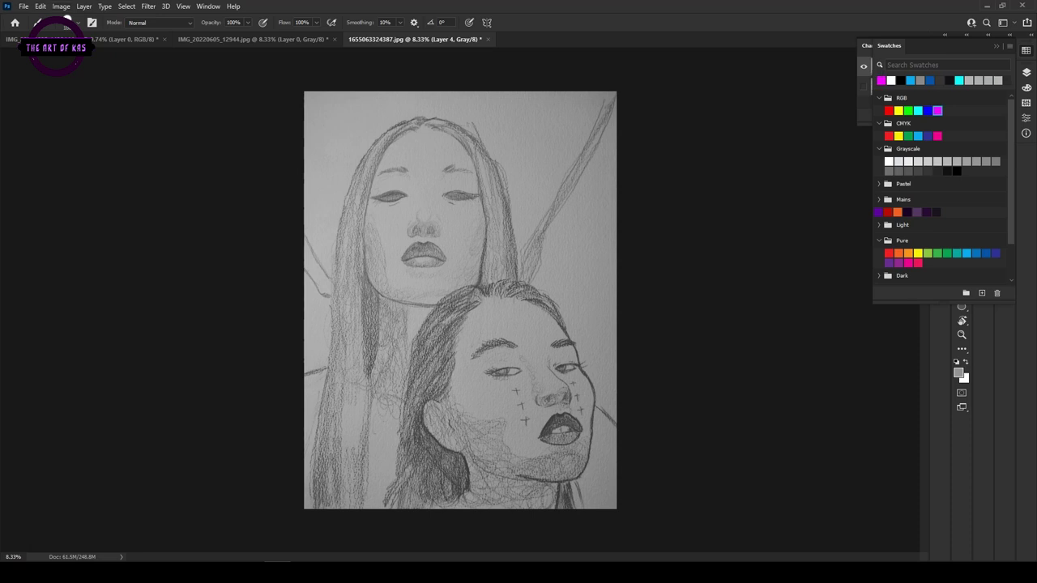
- Convert the document to RGB Color mode without merging its layers
left_click(61, 5)
mouse_move(71, 17)
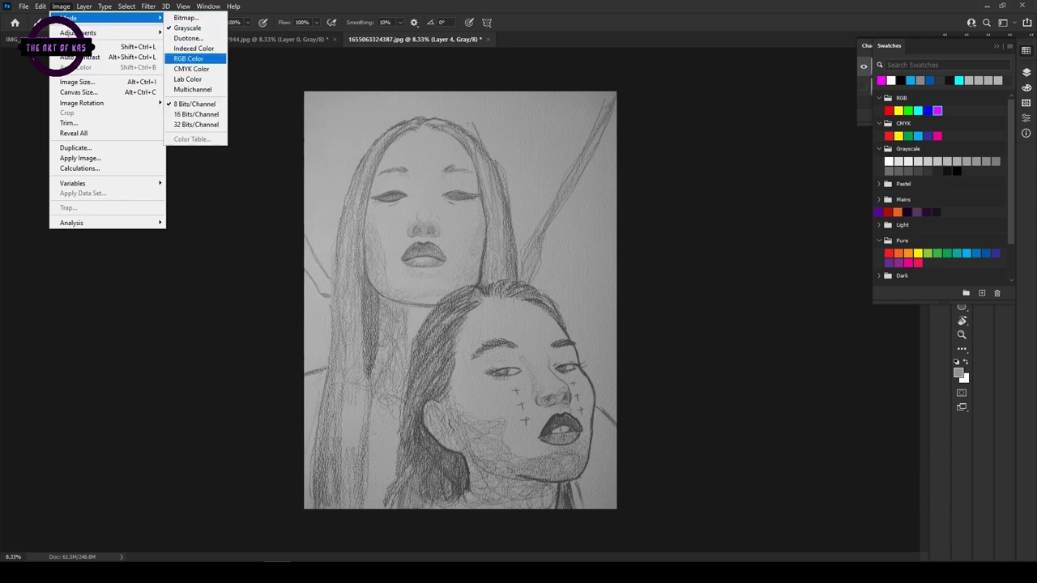
left_click(194, 59)
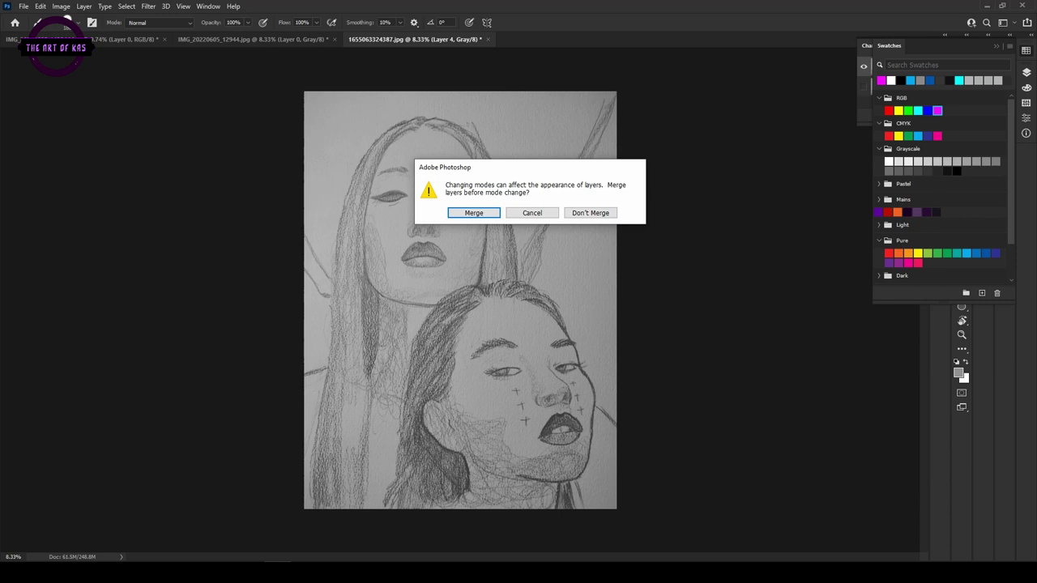
left_click(591, 213)
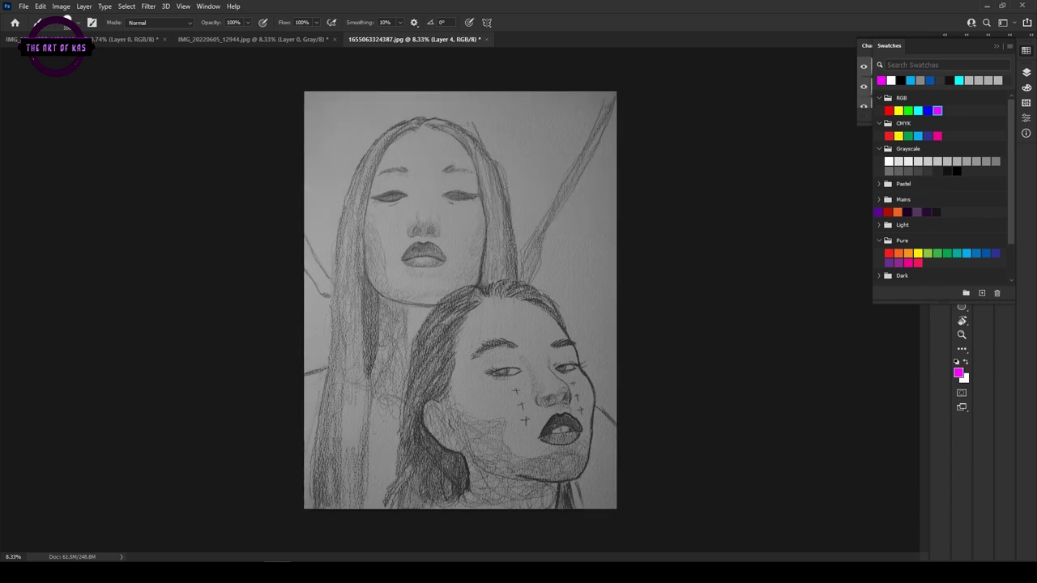
- Brush magenta test strokes on Layer 4 across the lower woman's face and around the upper woman's face outline
mouse_move(564, 229)
left_mouse_down()
mouse_move(497, 328)
mouse_move(429, 374)
mouse_move(436, 293)
mouse_move(427, 297)
left_mouse_up()
left_click_drag(368, 210, 479, 205)
mouse_move(389, 145)
left_mouse_down()
mouse_move(368, 209)
mouse_move(364, 250)
mouse_move(371, 257)
mouse_move(372, 227)
mouse_move(383, 279)
mouse_move(377, 247)
mouse_move(372, 277)
left_mouse_up()
left_click_drag(389, 142, 403, 135)
- Check the magenta strokes with the Layer 2 line art briefly hidden, and reduce the line art's opacity to 40%
left_click(1026, 72)
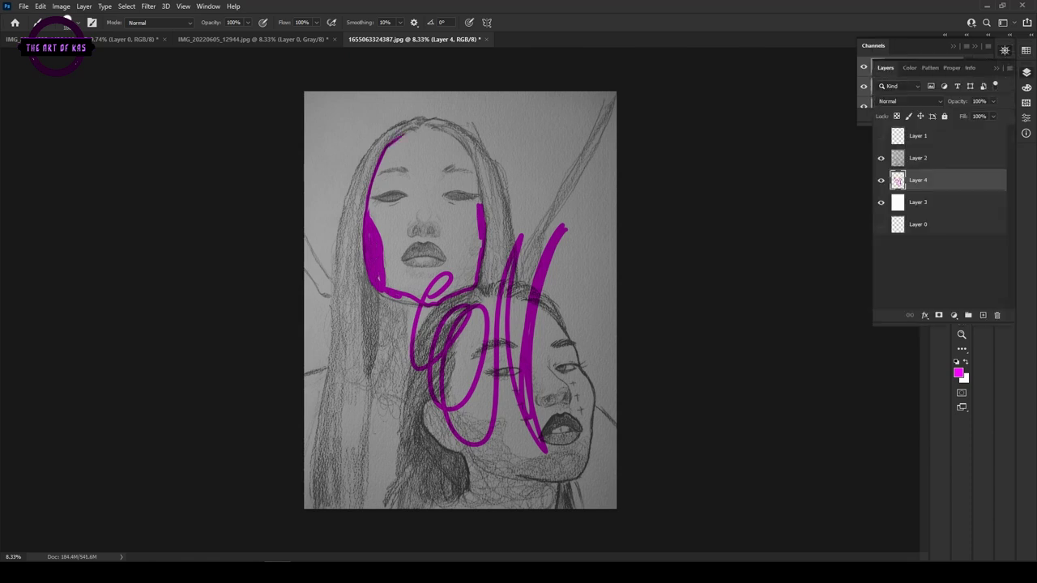
left_click(881, 158)
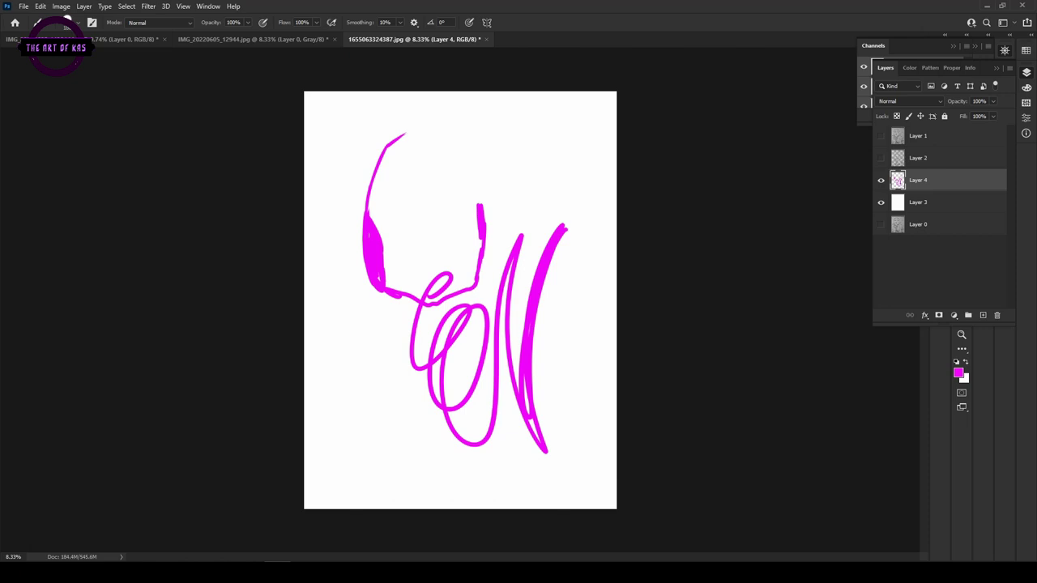
left_click(880, 158)
left_click(918, 158)
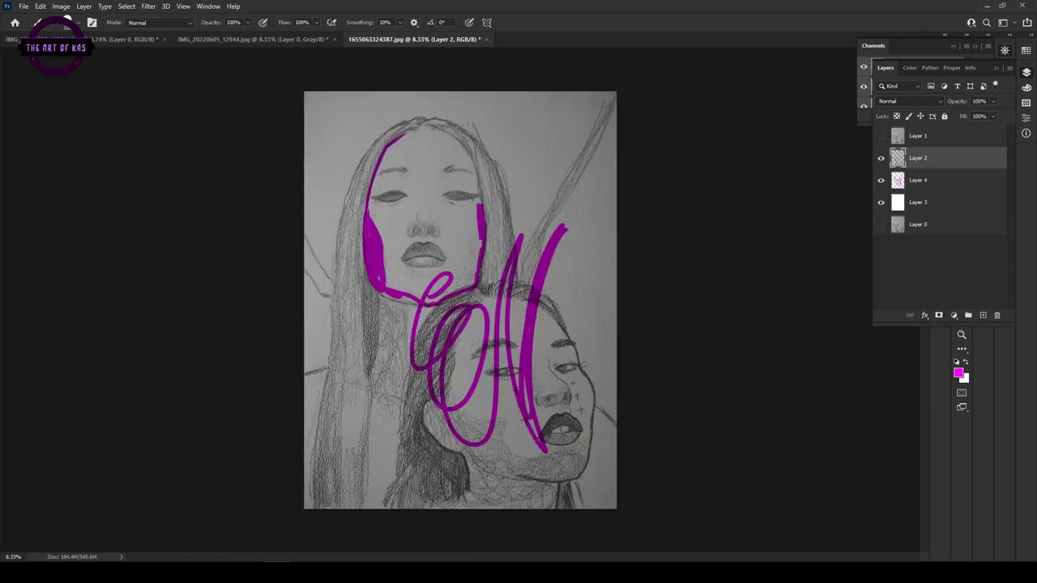
left_click_drag(993, 114, 963, 113)
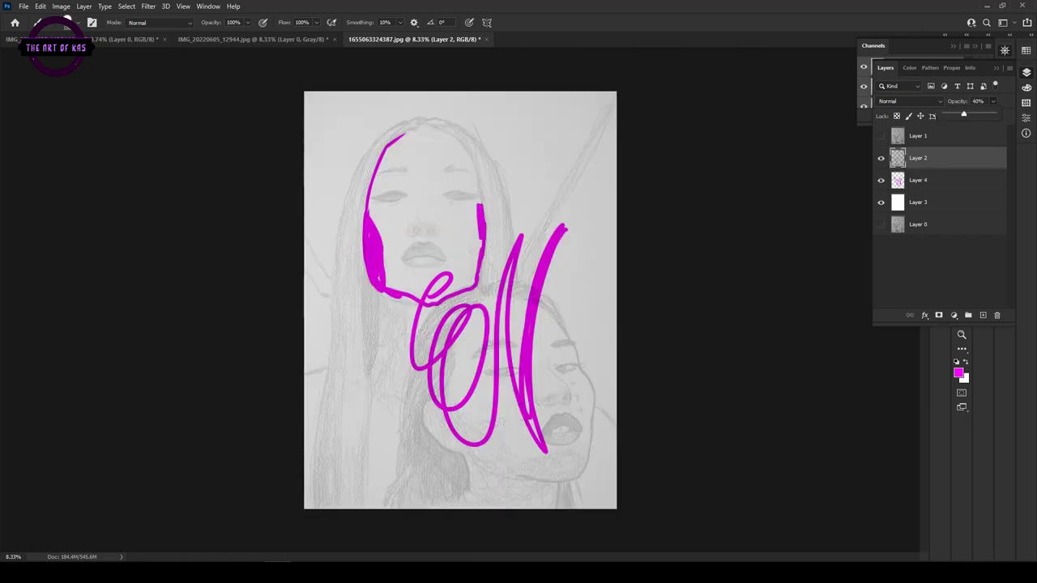
- Brush more magenta strokes on Layer 4 along the upper woman's hair on both sides and the diagonal lines beside her head
left_click(917, 179)
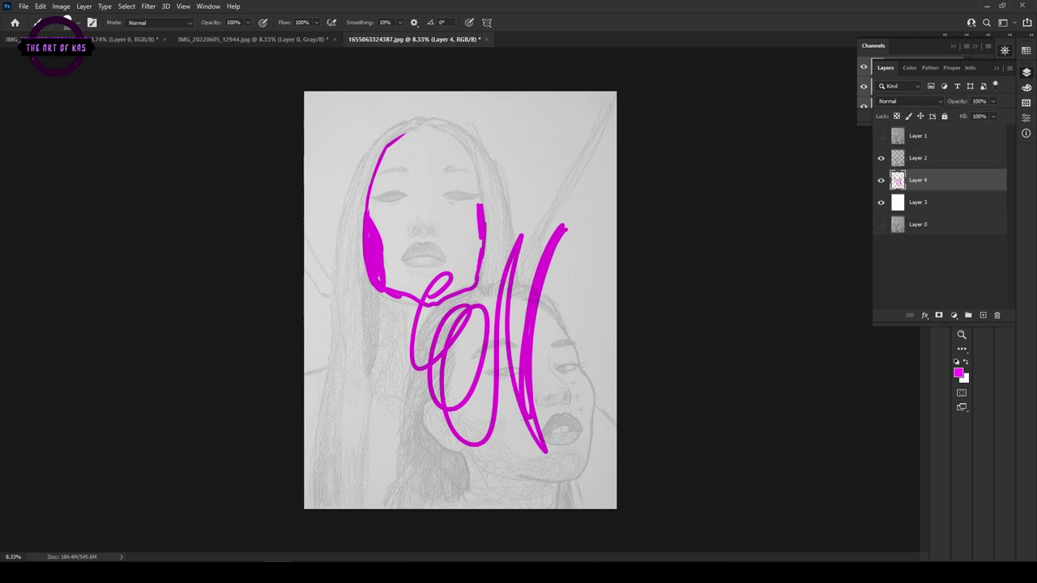
left_click_drag(610, 98, 528, 252)
left_click_drag(591, 150, 526, 266)
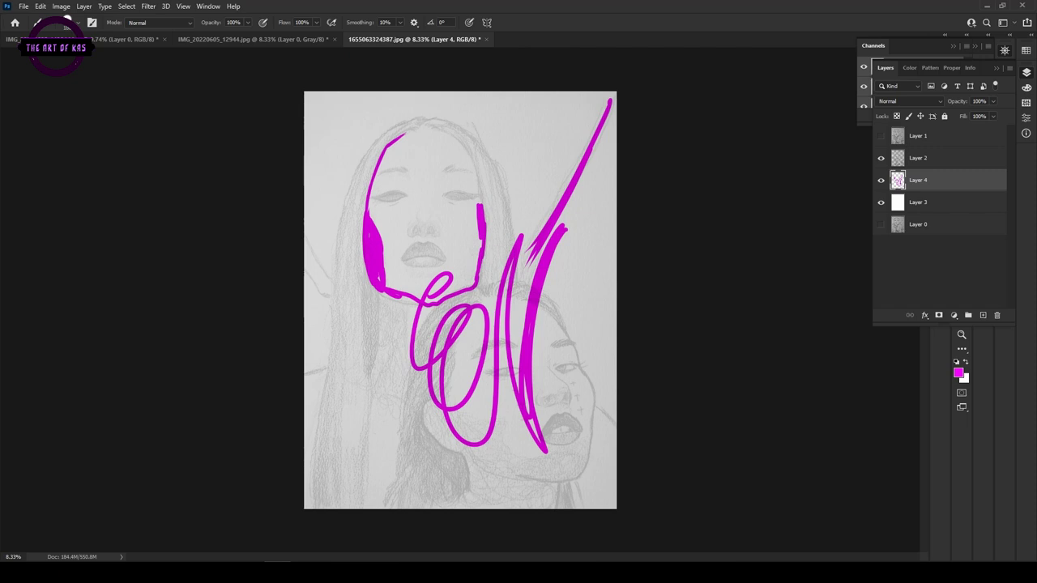
left_click_drag(480, 154, 504, 243)
left_click_drag(477, 164, 486, 293)
left_click_drag(490, 242, 484, 291)
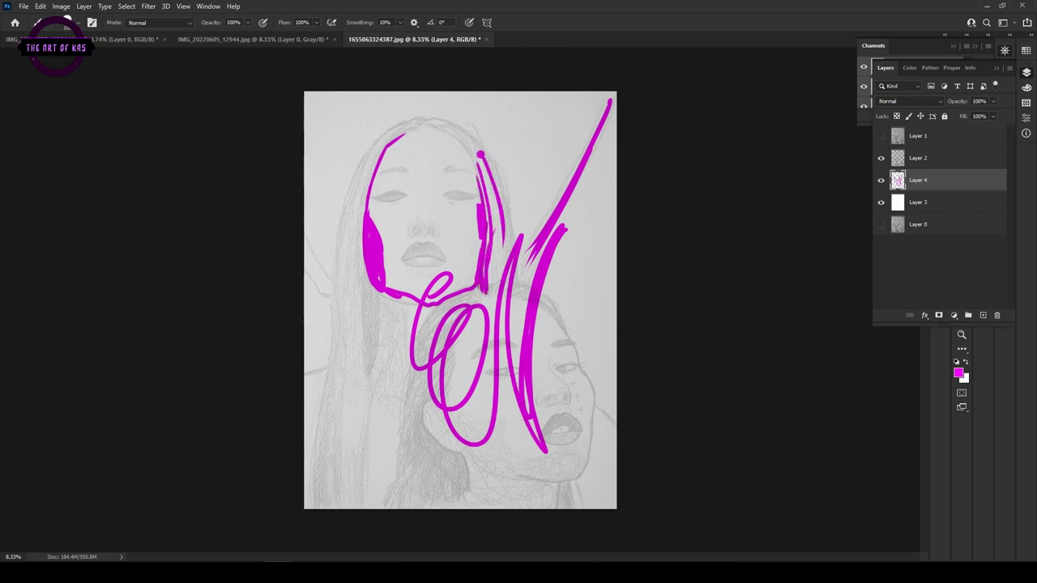
left_click_drag(486, 159, 491, 264)
left_click_drag(343, 308, 331, 437)
mouse_move(337, 345)
left_mouse_down()
mouse_move(320, 476)
mouse_move(336, 466)
left_mouse_up()
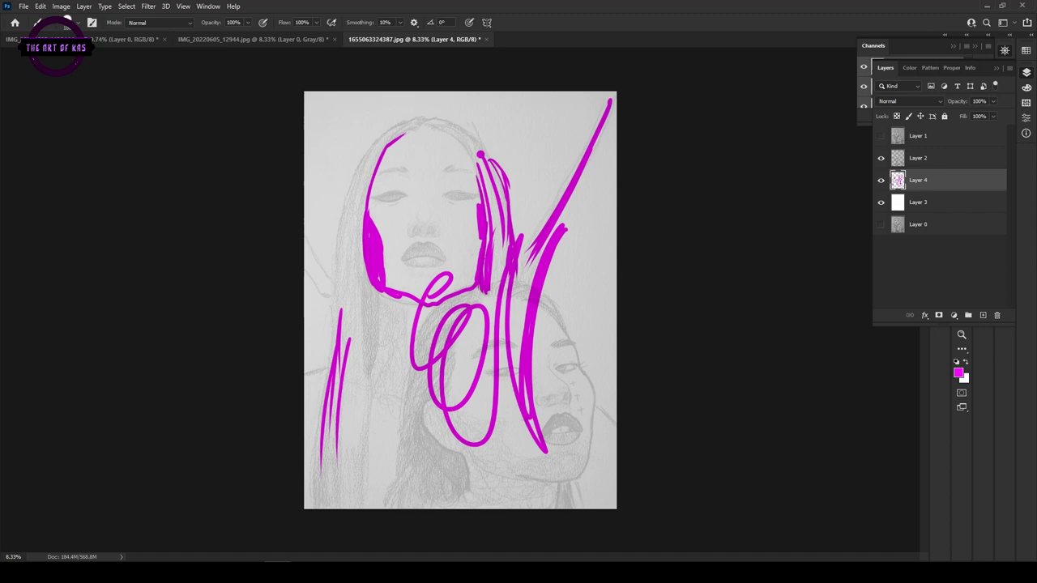
left_click_drag(607, 105, 537, 236)
left_click_drag(580, 154, 542, 220)
left_click_drag(569, 176, 536, 233)
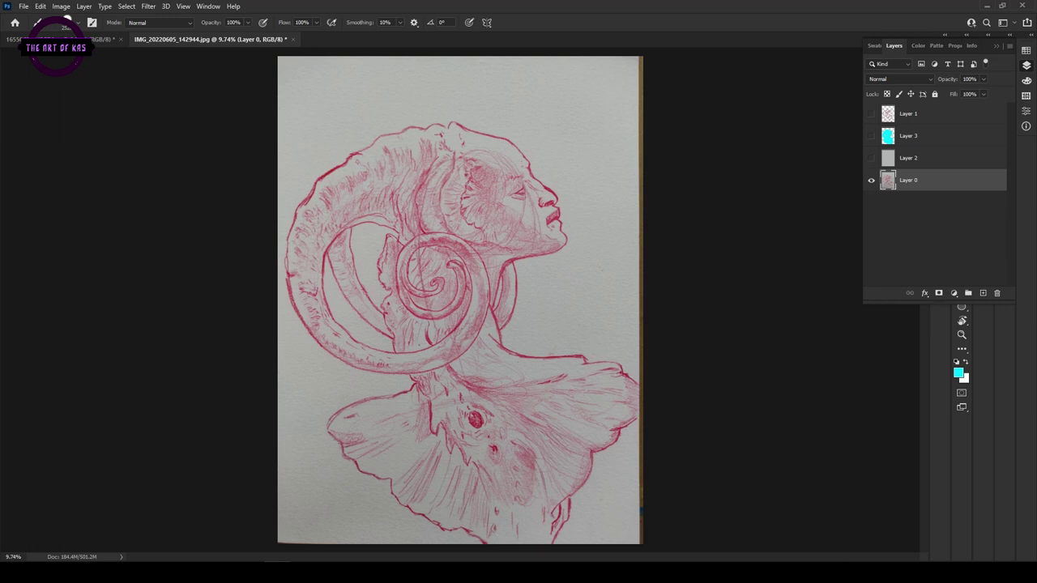
- Duplicate the photo in Layer 0 with the original hidden, and move the grey Layer 2 beneath the copy
key("ctrl+j")
left_click(871, 203)
left_click(911, 158)
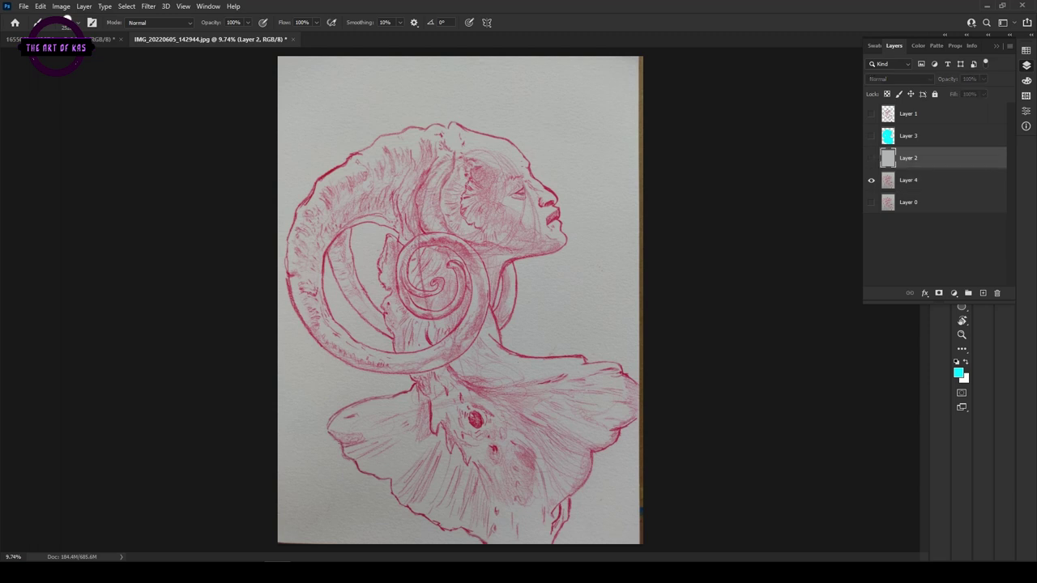
left_click_drag(907, 158, 907, 192)
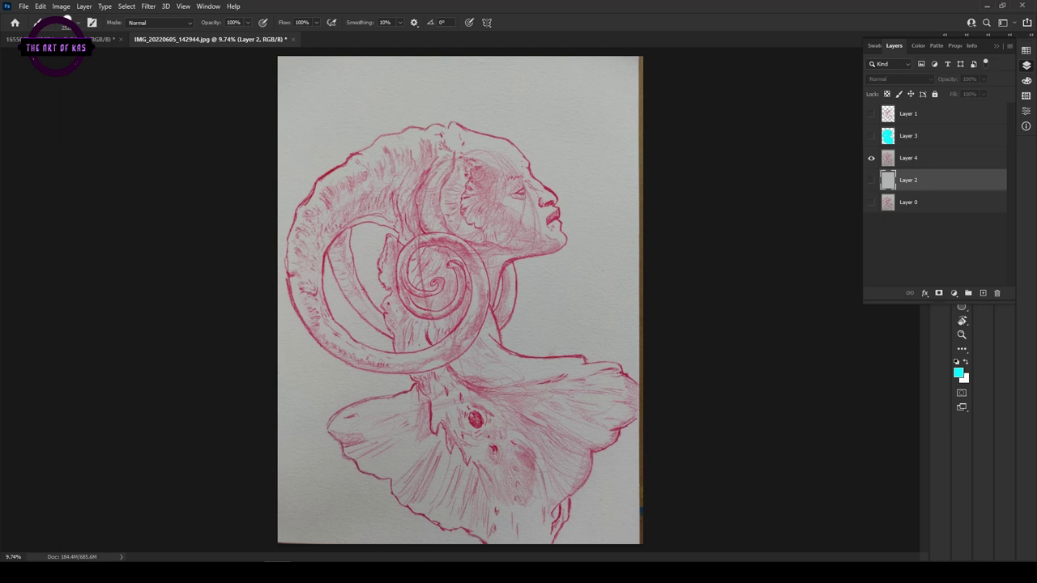
- Make the grey Layer 2 visible beneath the photo copy, and select Layer 4 with the photo showing
left_click(870, 158)
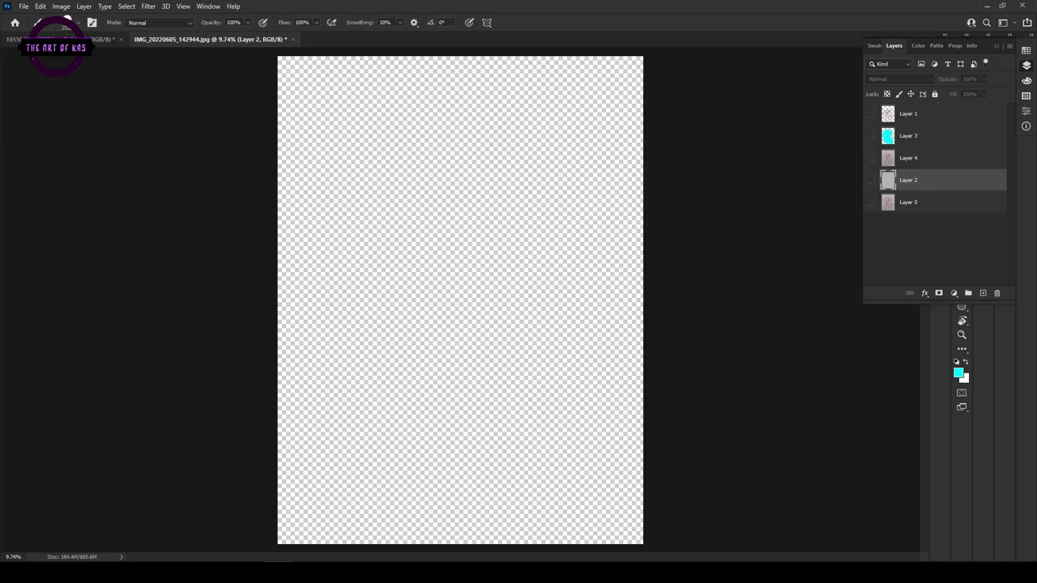
left_click(871, 179)
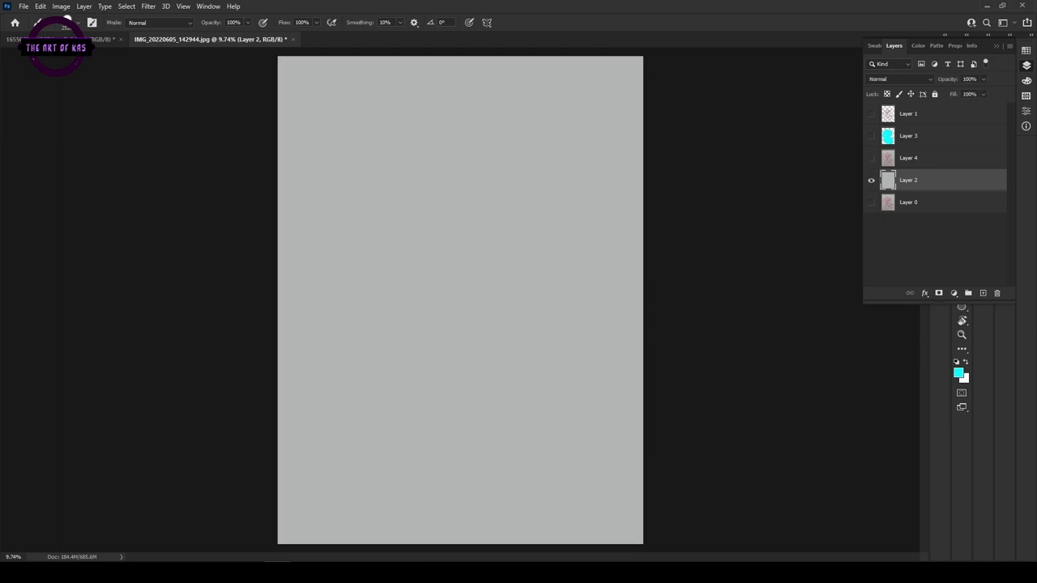
left_click(871, 158)
left_click(907, 158)
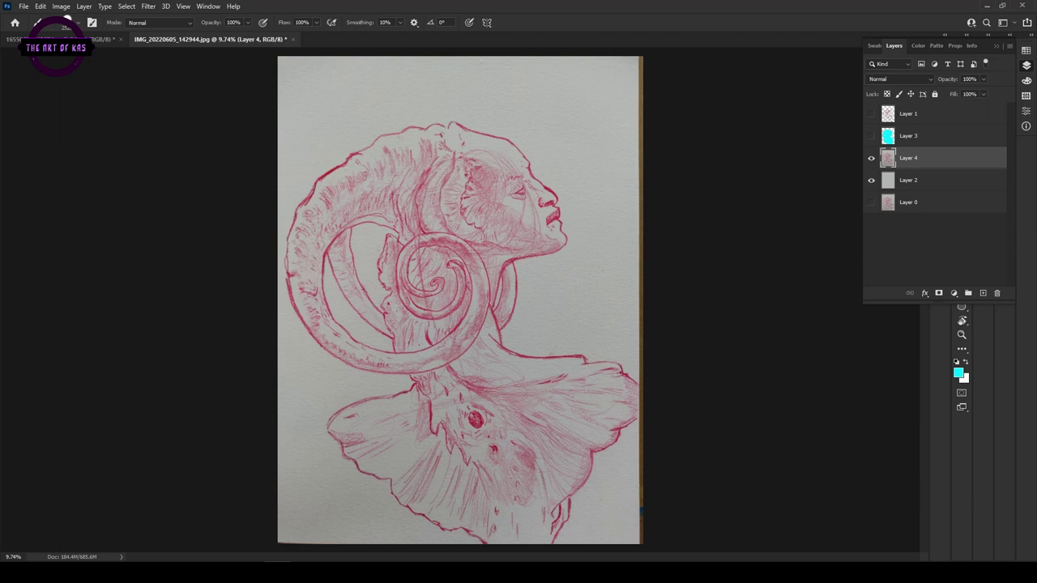
- Set the blend mode of Layer 4 to Darken
left_click(899, 79)
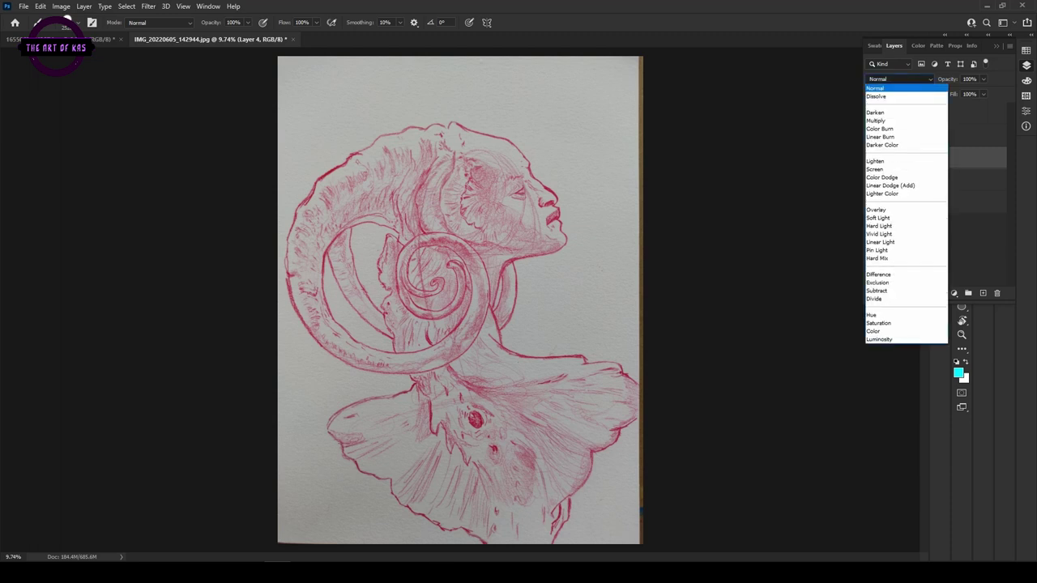
key("Down")
key("Down")
key("Down")
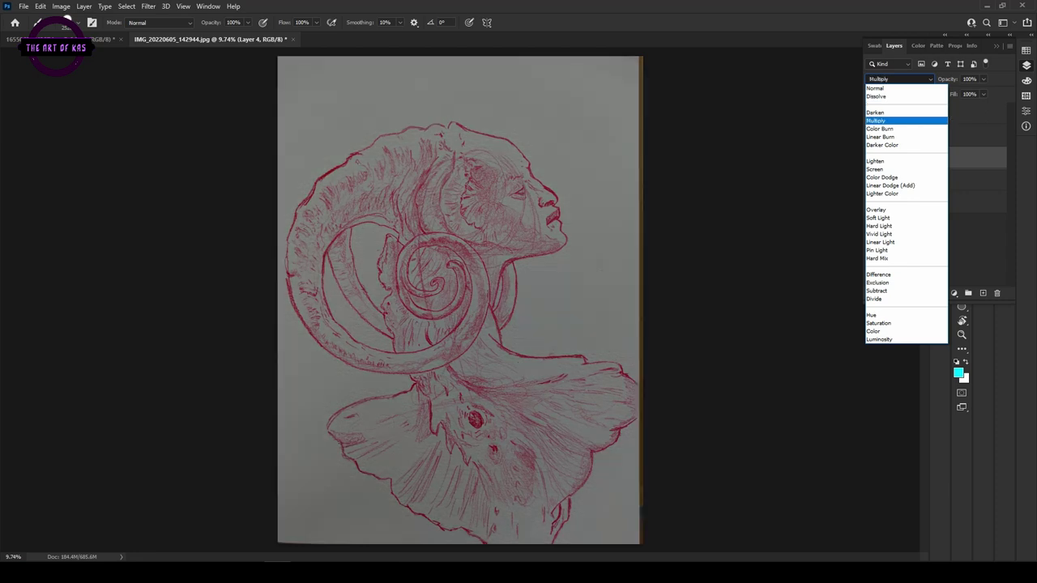
key("Up")
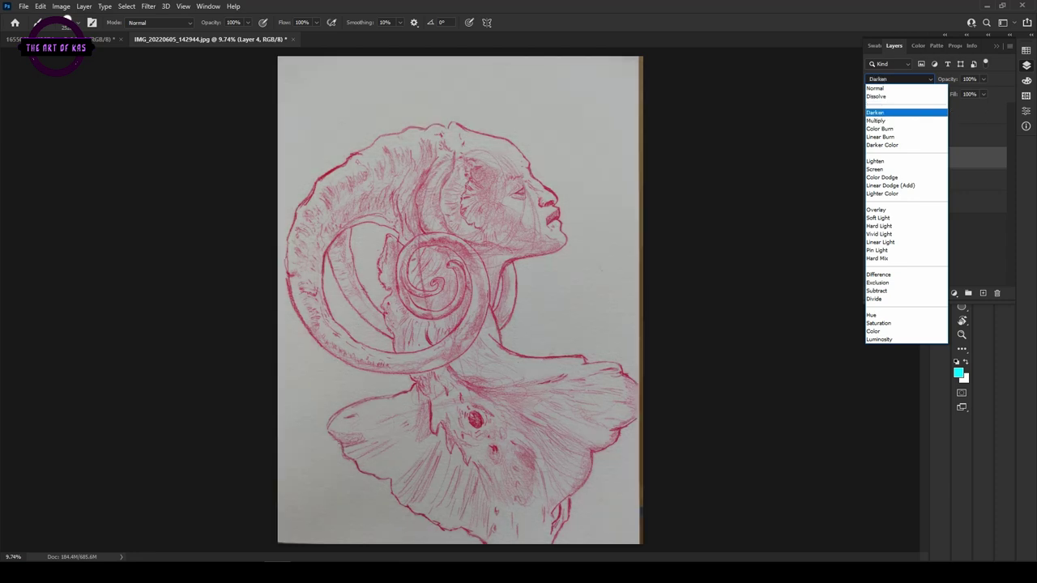
key("Return")
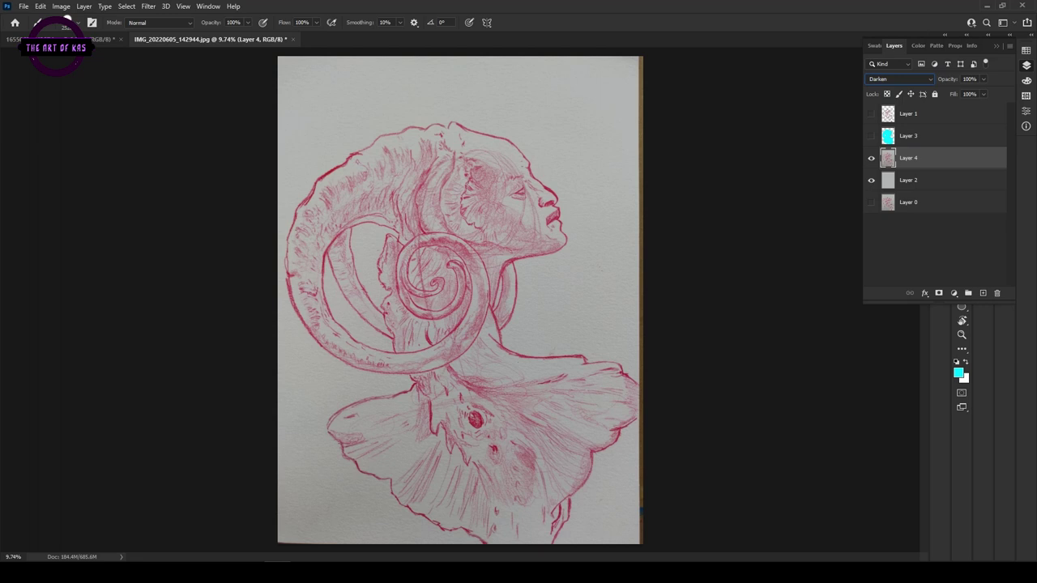
- Paint cyan on Layer 2 across most of the figure, and add thin scribbles beside the mouth with a smaller brush
left_click(922, 181)
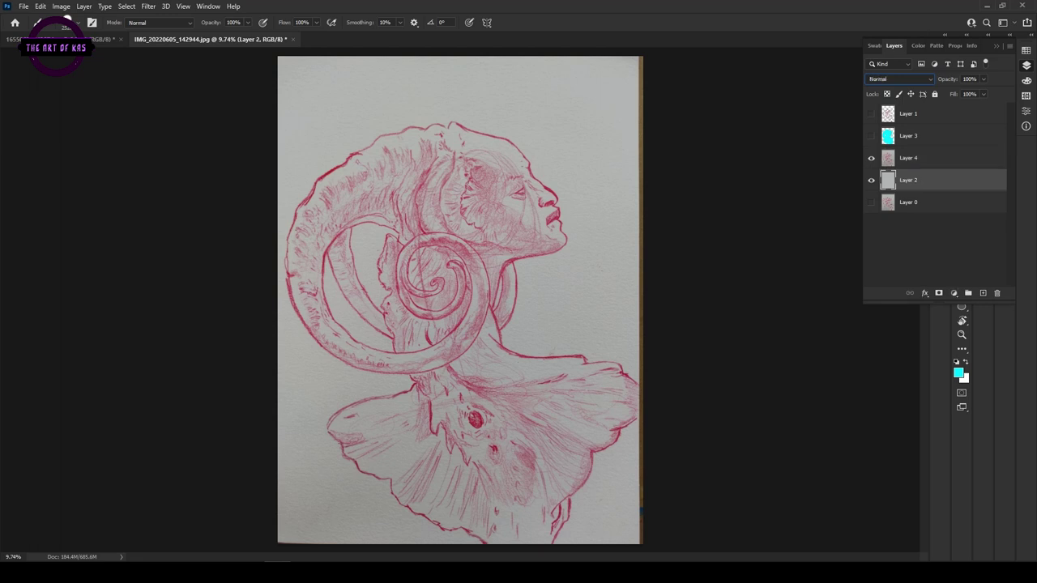
mouse_move(490, 178)
left_mouse_down()
mouse_move(474, 284)
mouse_move(478, 372)
mouse_move(524, 349)
mouse_move(587, 385)
mouse_move(603, 435)
mouse_move(526, 516)
mouse_move(490, 522)
mouse_move(373, 462)
mouse_move(340, 426)
mouse_move(356, 405)
mouse_move(454, 449)
mouse_move(461, 421)
mouse_move(430, 373)
mouse_move(320, 312)
mouse_move(306, 239)
mouse_move(340, 174)
mouse_move(413, 162)
mouse_move(369, 235)
mouse_move(373, 259)
mouse_move(429, 210)
mouse_move(502, 129)
left_mouse_up()
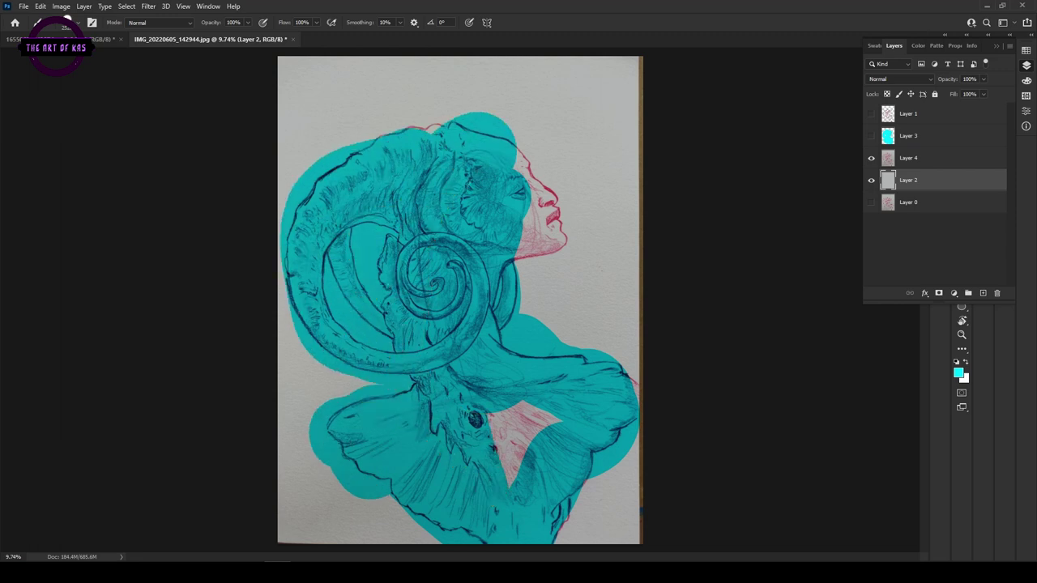
right_click(496, 179)
mouse_move(614, 205)
left_mouse_down()
mouse_move(543, 203)
mouse_move(578, 238)
mouse_move(548, 243)
left_mouse_up()
key("Return")
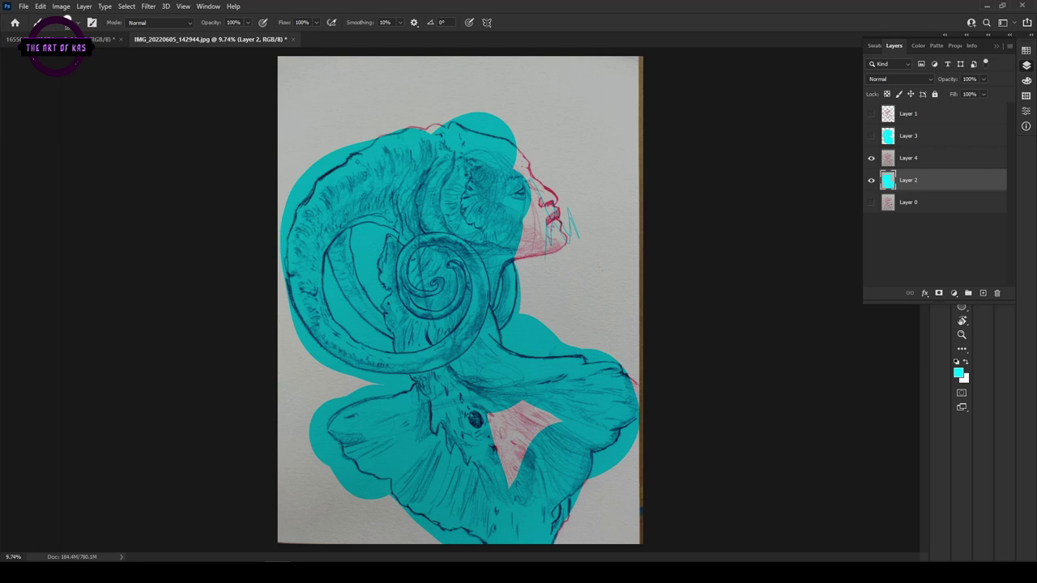
- Compare how Layer 4 looks over the cyan paint in the blend modes from Normal through Subtract
left_click(912, 158)
left_click(899, 79)
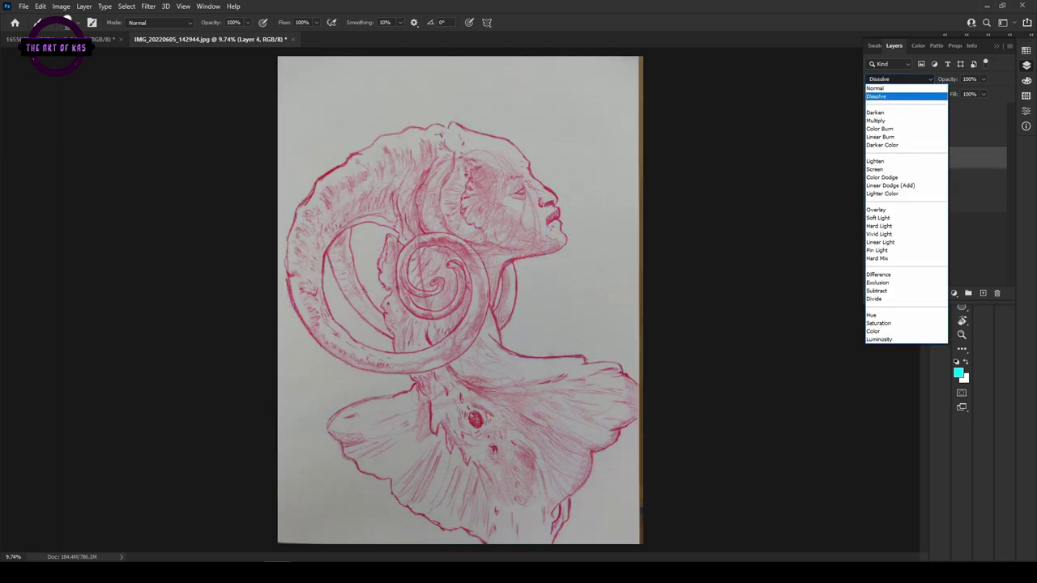
key("Up")
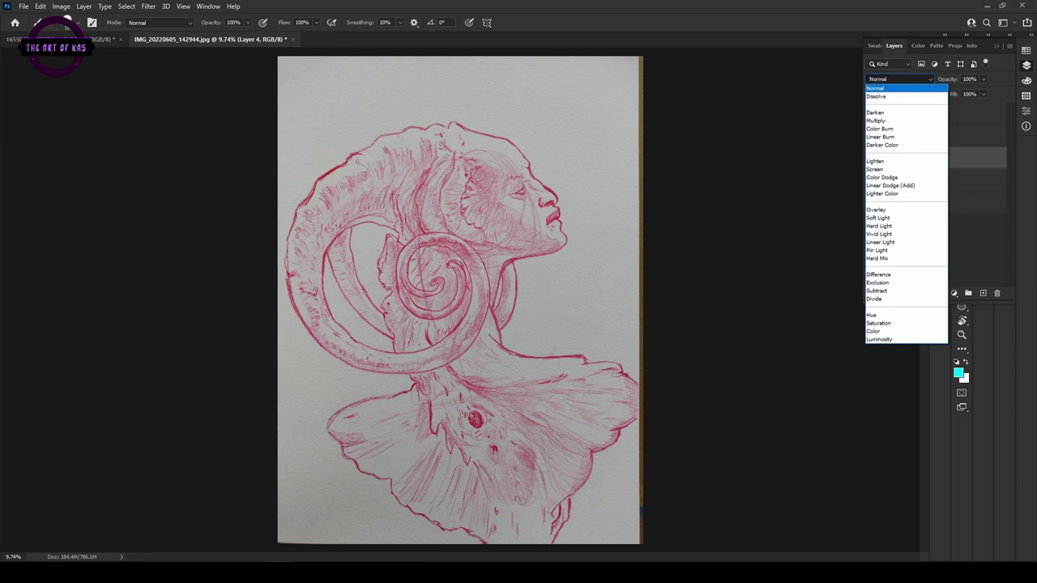
key("Down")
key("Down")
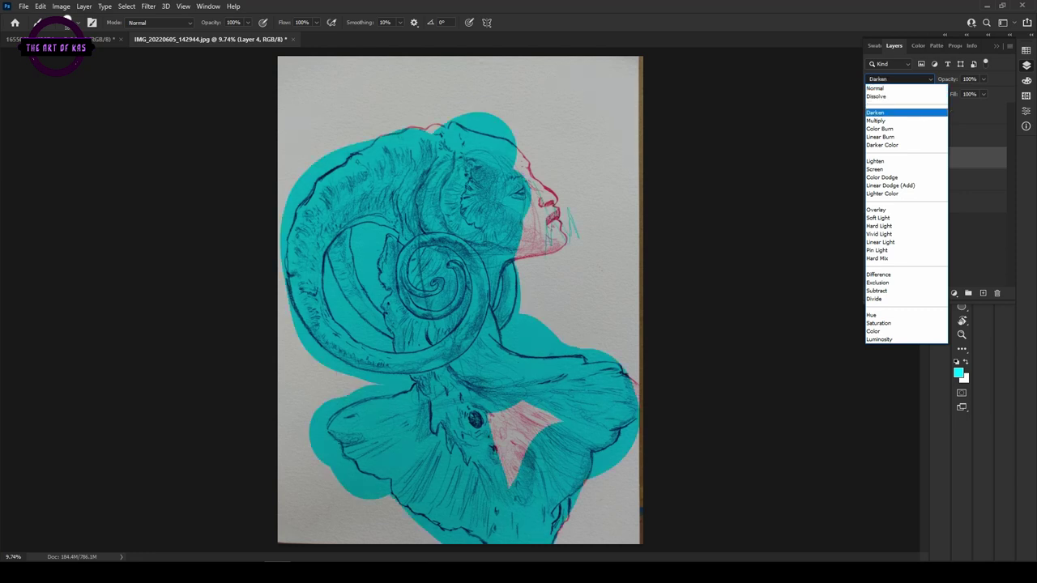
key("Down")
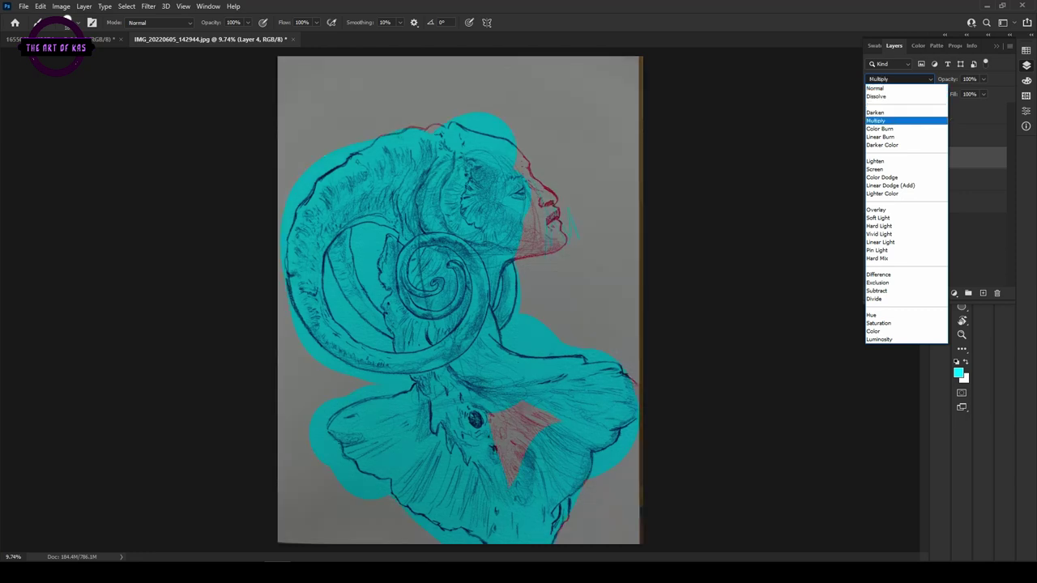
key("Down")
key("Down")
key("Down")
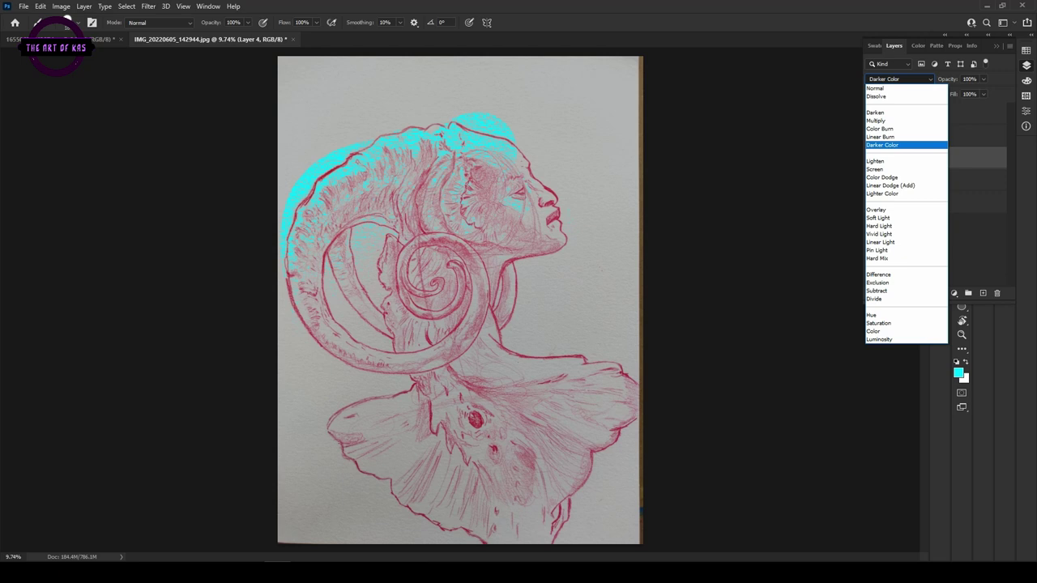
key("Down")
key("Down")
key("Down")
key("Down")
key("Down")
key("Down")
key("Down")
key("Down")
key("Down")
key("Down")
key("Down")
key("Down")
key("Down")
key("Down")
key("Down")
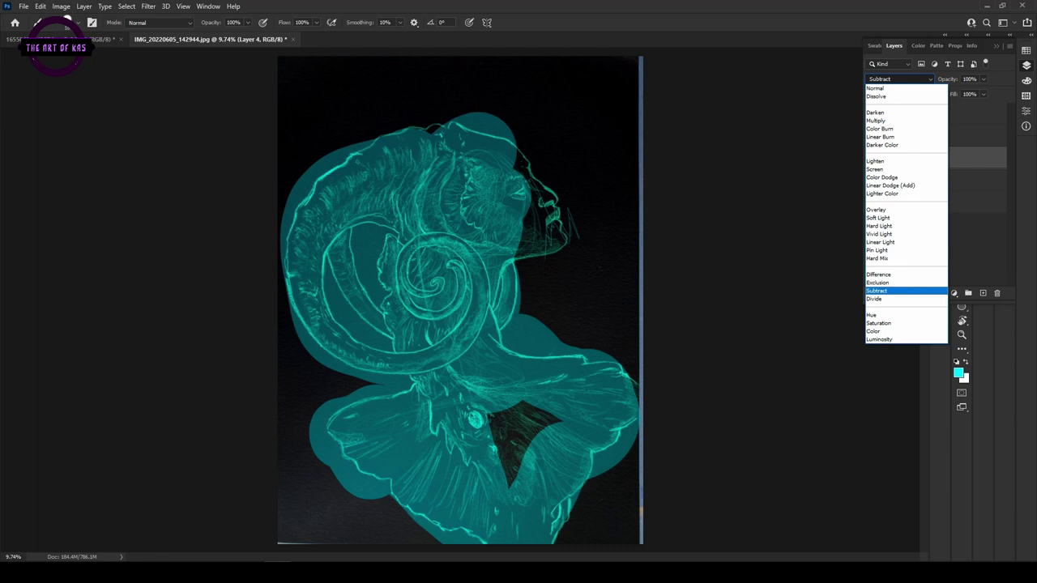
key("Up")
key("Up")
key("Up")
key("Up")
key("Up")
key("Up")
key("Up")
key("Up")
key("Up")
key("Up")
key("Up")
key("Up")
key("Up")
key("Up")
key("Up")
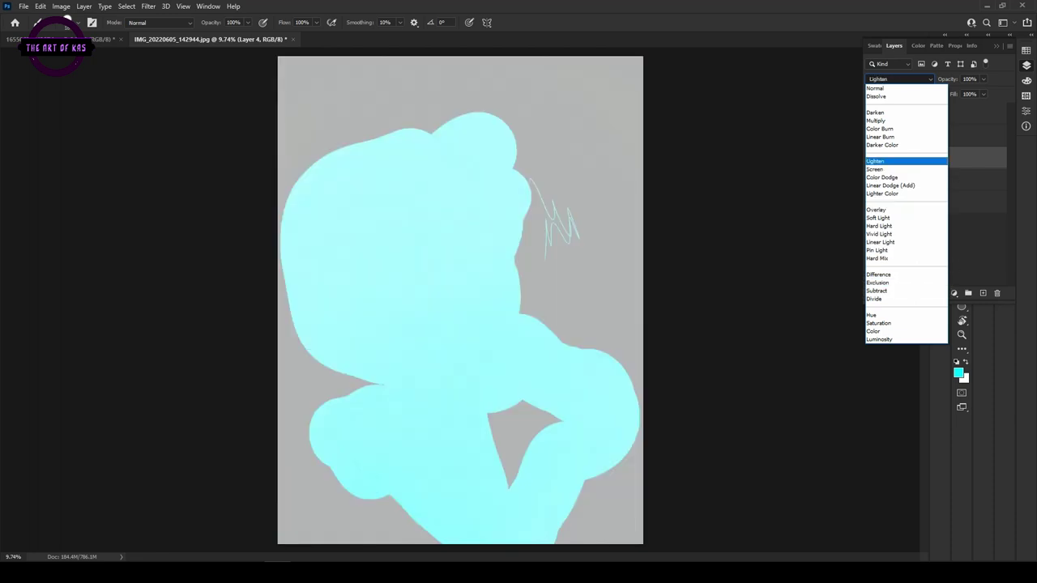
key("Up")
key("Up")
key("Up")
key("Up")
key("Up")
key("Up")
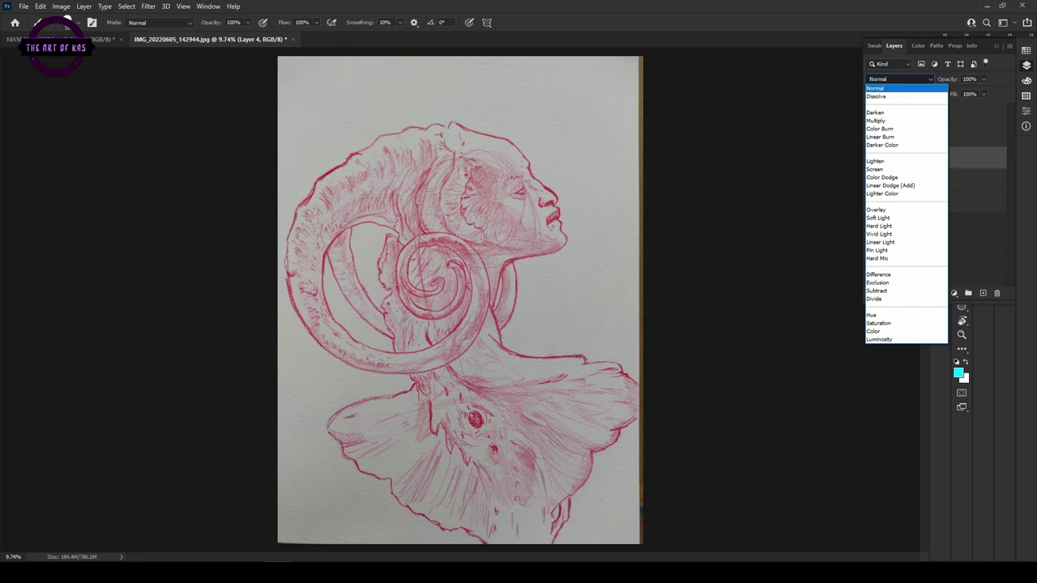
- Compare Layer 4 in Normal, Dissolve and Linear Burn, and set its blend mode to Darken
key("Down")
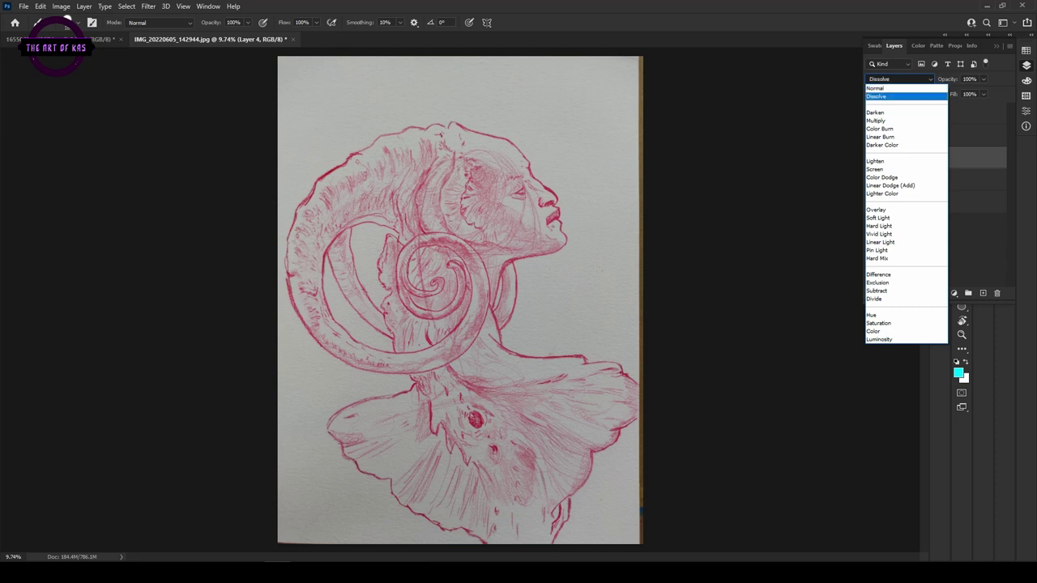
key("Up")
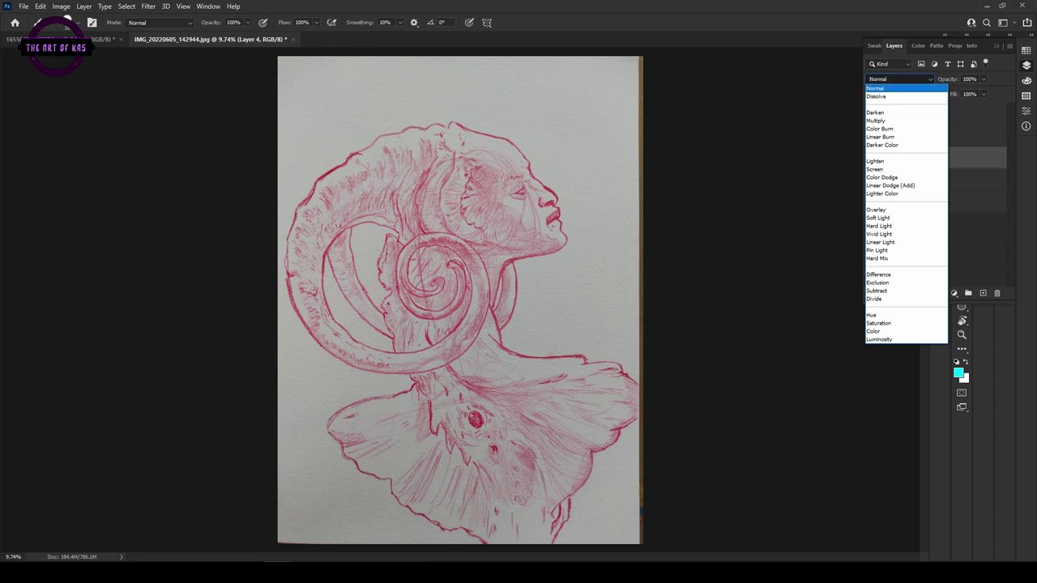
key("Down")
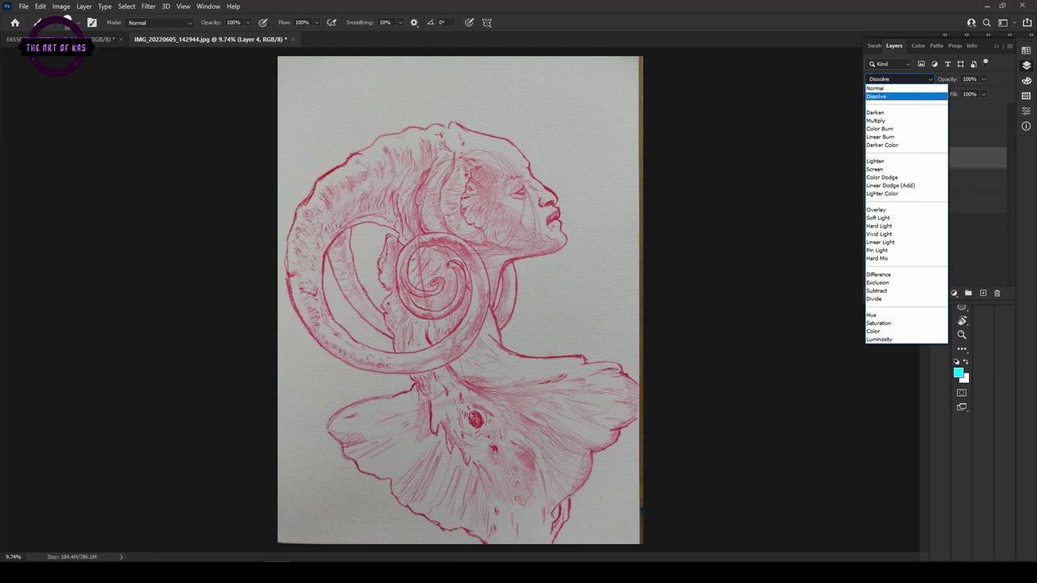
key("Up")
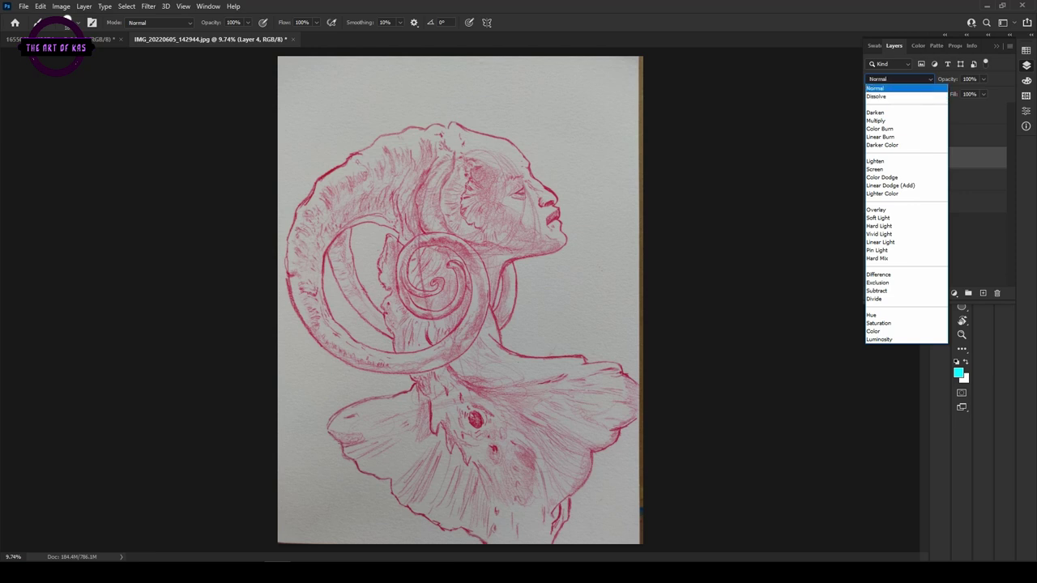
key("Down")
key("Down")
key("Down")
key("Down")
key("Down")
key("Down")
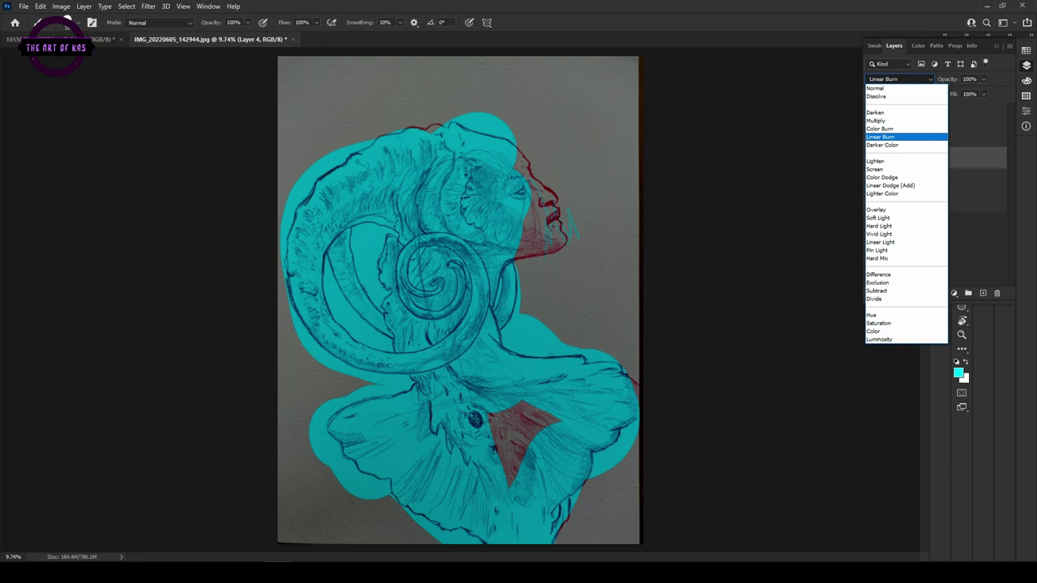
key("Up")
key("Up")
key("Up")
key("Return")
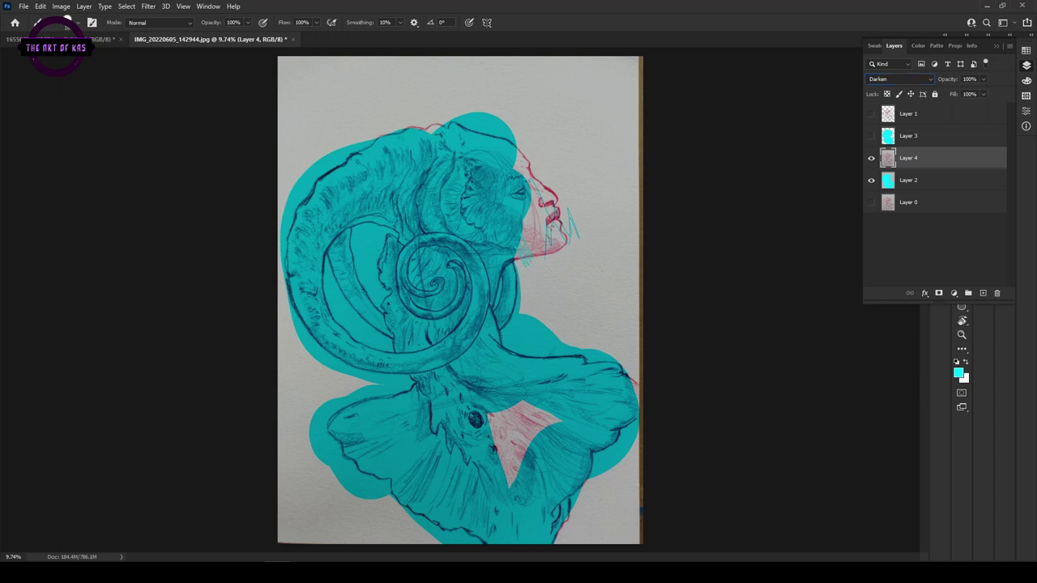
- Undo the last cyan scribble near the chin, and inspect the paint on Layer 2 with Layer 4 briefly hidden
key("ctrl+z")
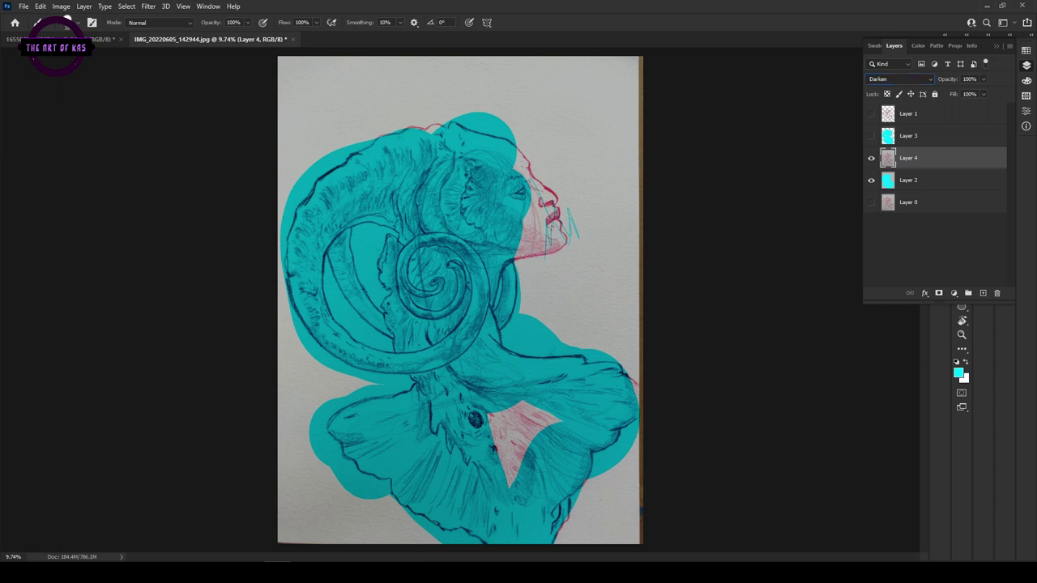
left_click(870, 158)
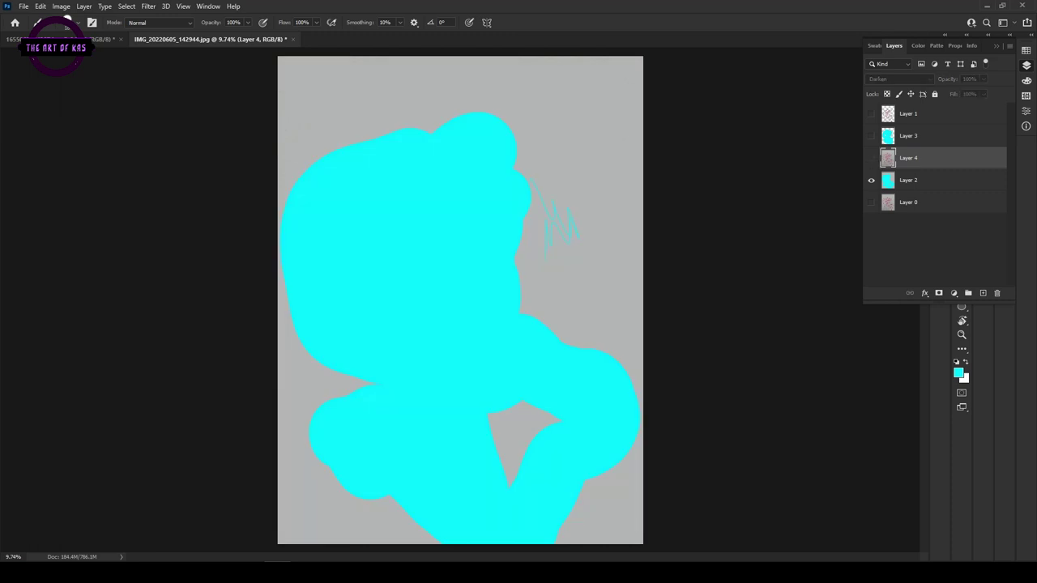
key("ctrl+comma")
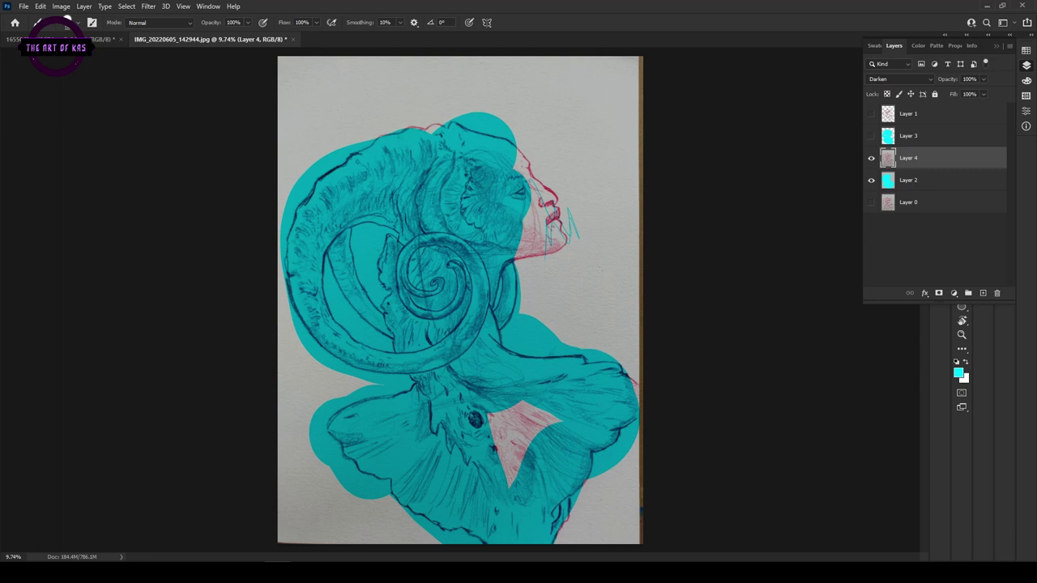
- Show the Layer 1 line art in place of Layer 4, and check it with the cyan Layer 2 briefly hidden
left_click(871, 113)
left_click(871, 158)
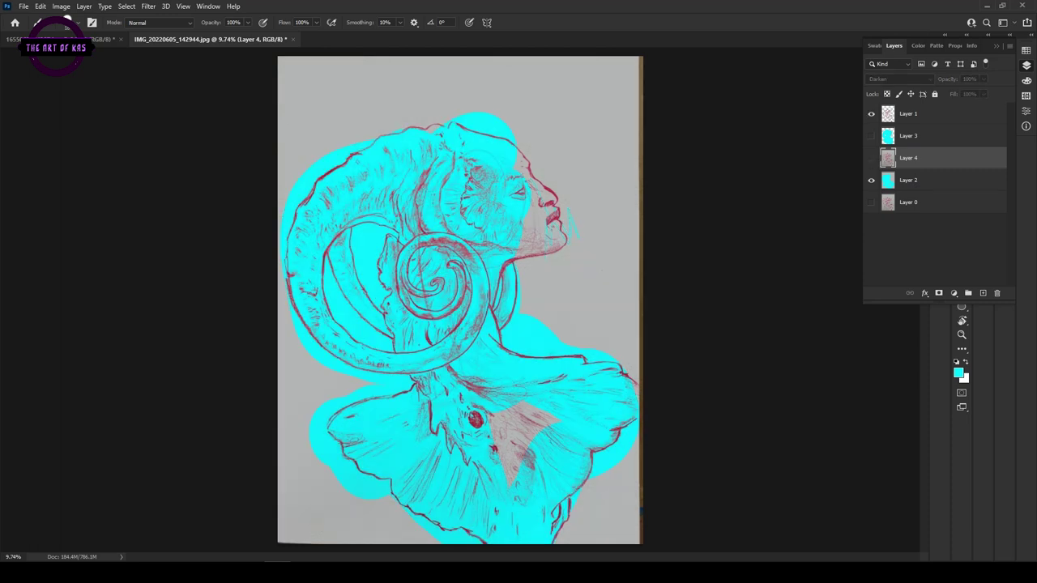
left_click(870, 180)
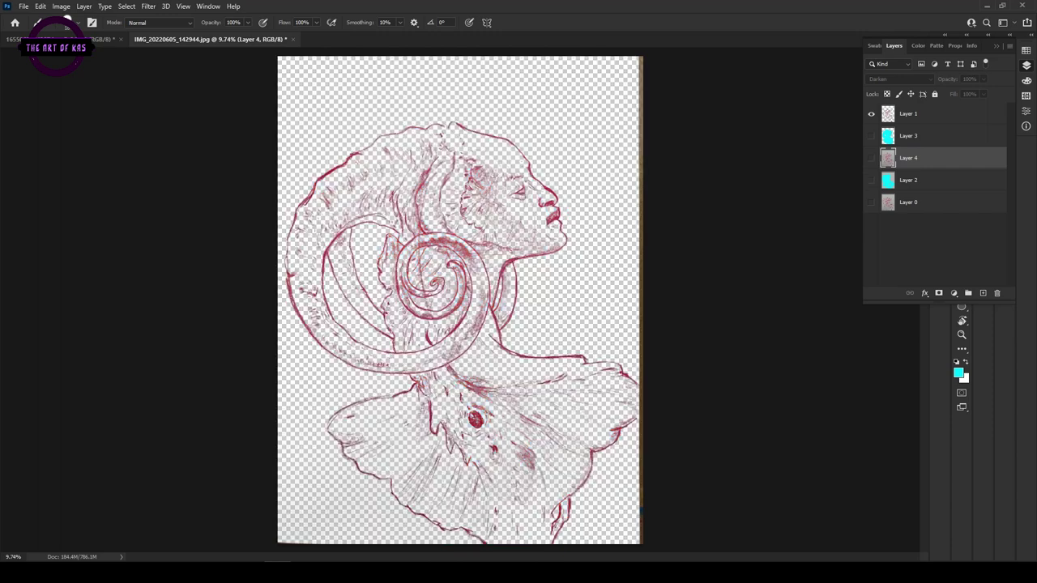
left_click(871, 180)
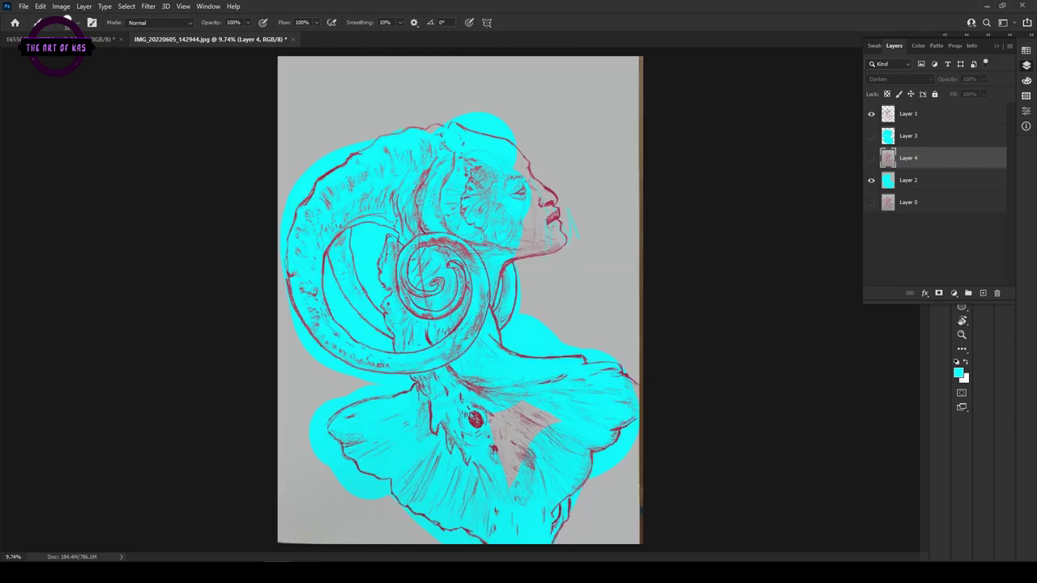